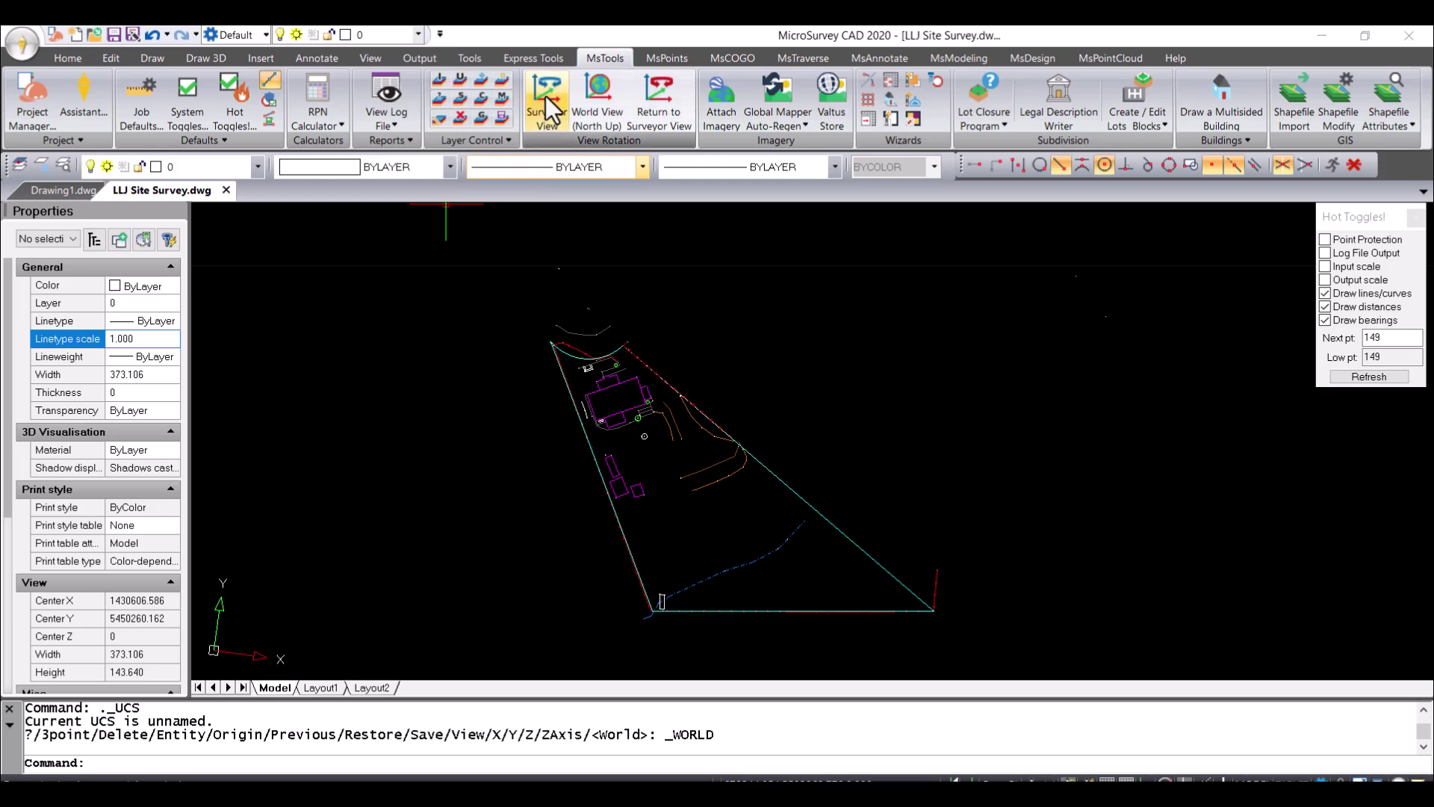
Set a surveyor view with the main building's lower long wall horizontal, using its left and right corners
{"action": "scroll", "coordinate": [589, 420], "scroll_direction": "up", "scroll_amount": 3}
{"action": "scroll", "coordinate": [590, 420], "scroll_direction": "up", "scroll_amount": 3}
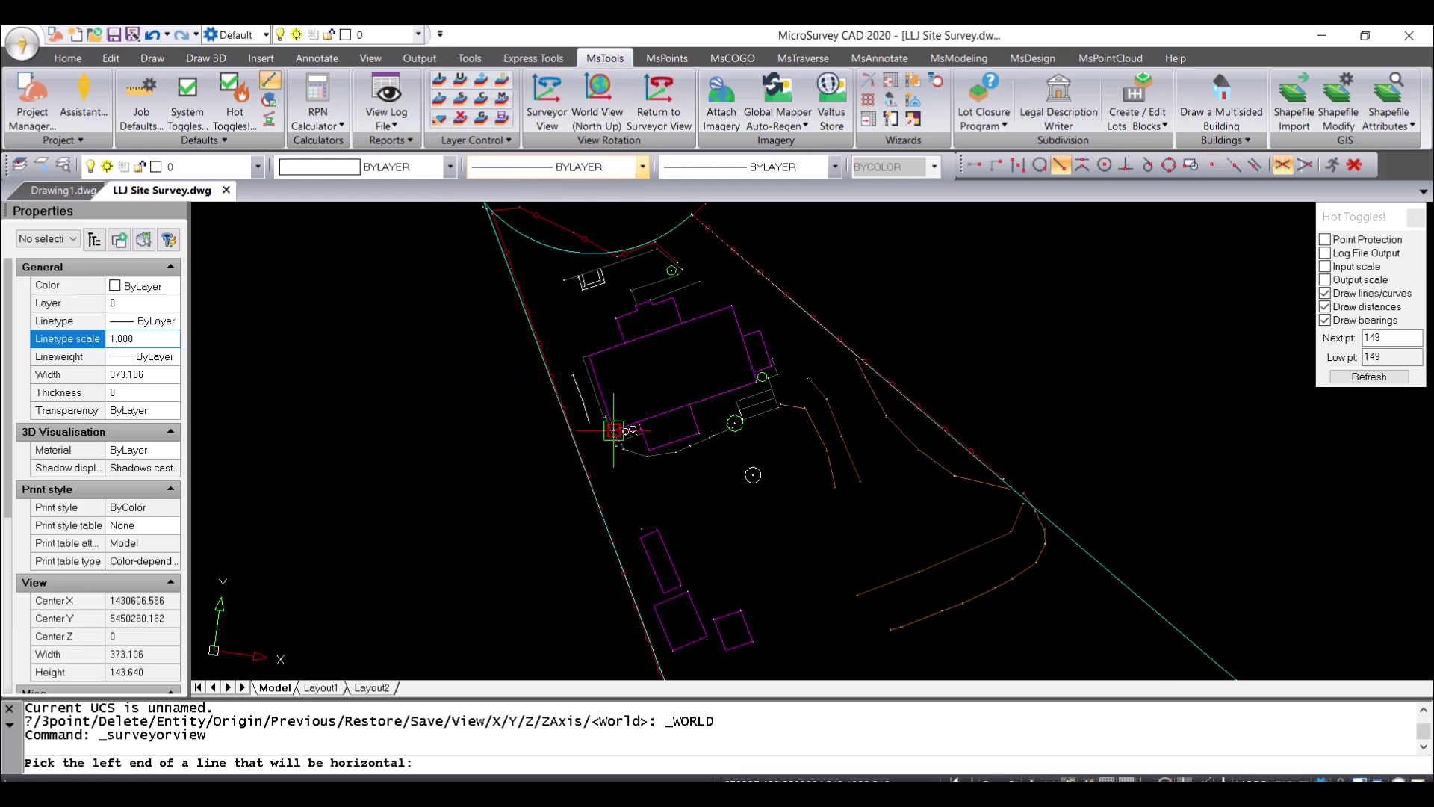
{"action": "scroll", "coordinate": [614, 461], "scroll_direction": "up", "scroll_amount": 2}
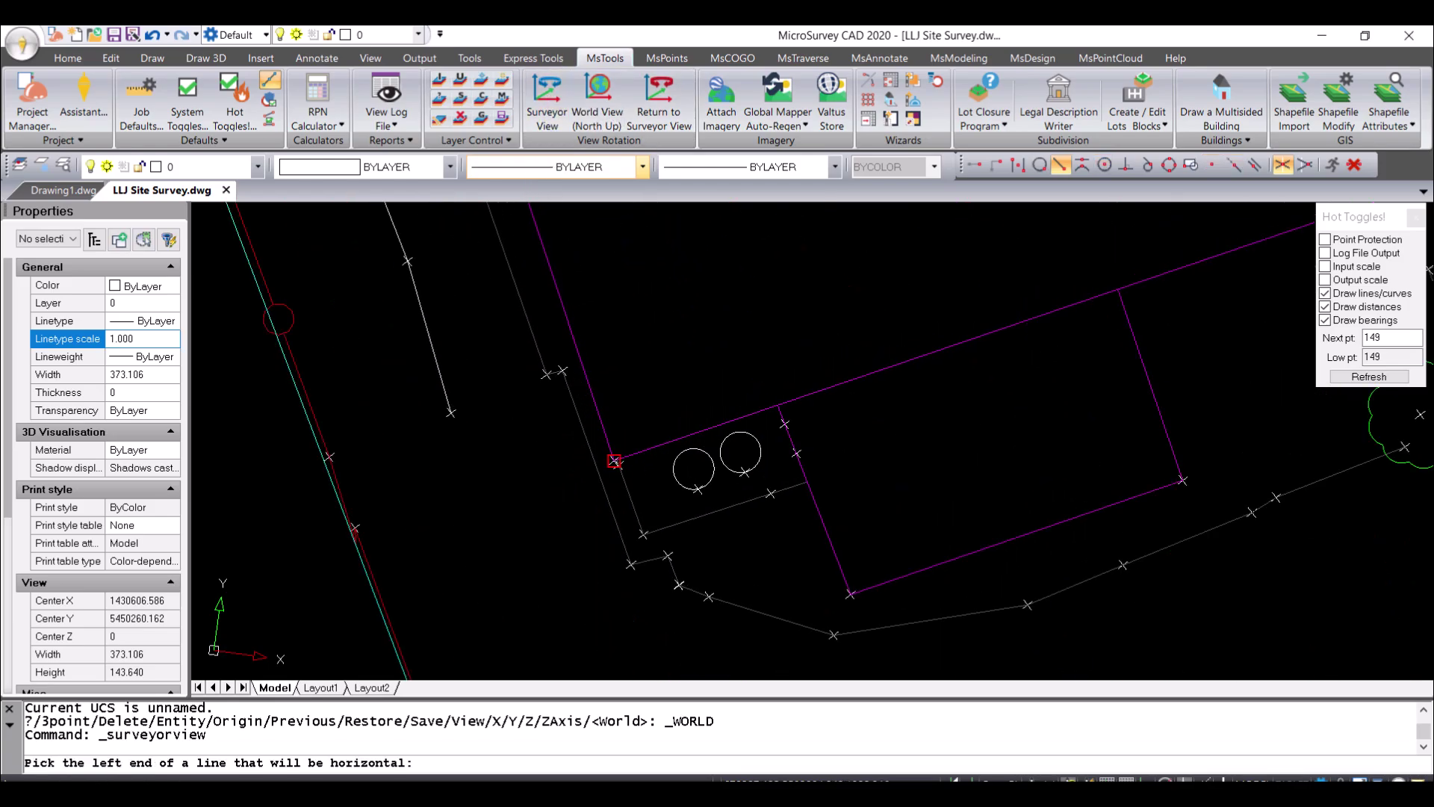
{"action": "left_click", "coordinate": [614, 461]}
{"action": "scroll", "coordinate": [950, 352], "scroll_direction": "down", "scroll_amount": 3}
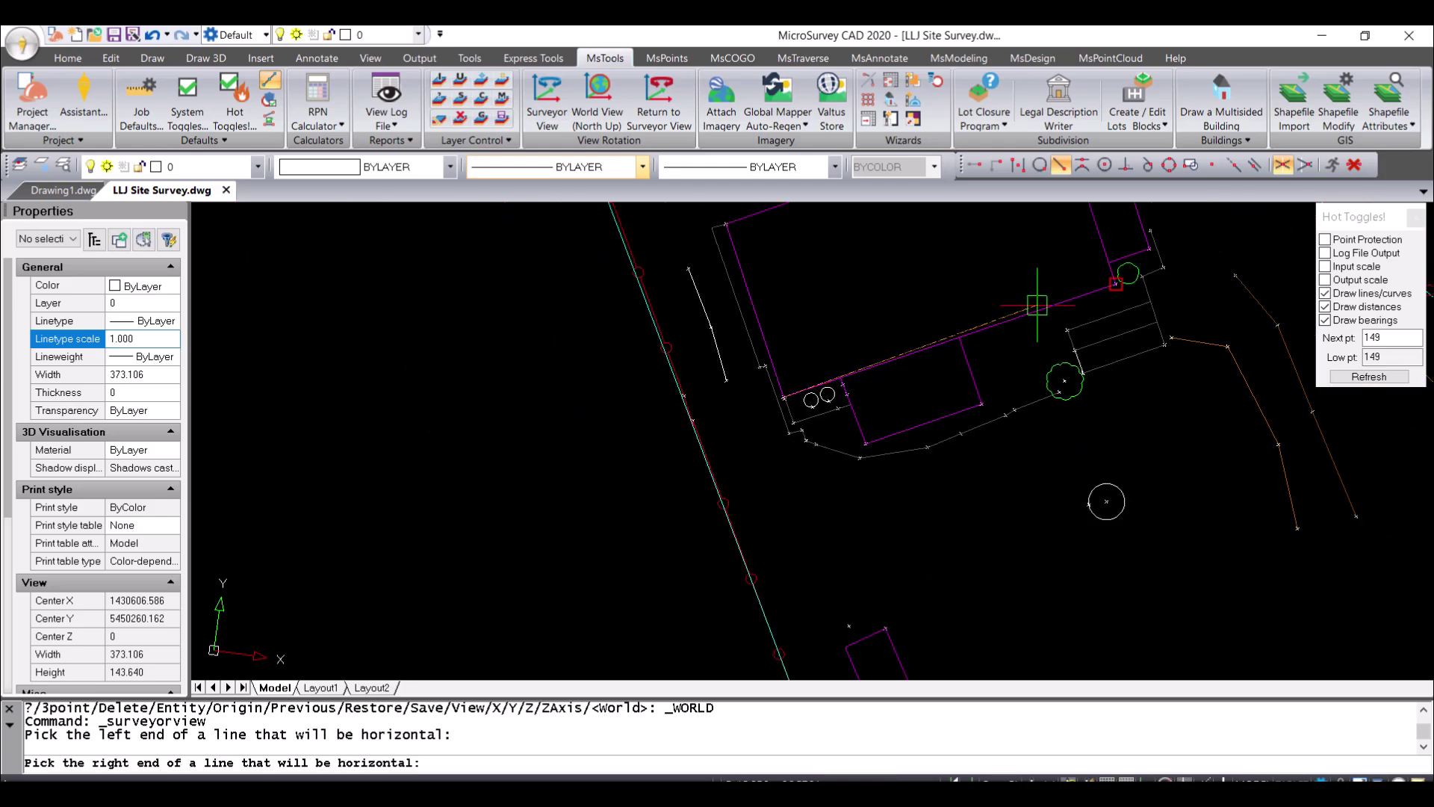
{"action": "left_click", "coordinate": [1116, 284]}
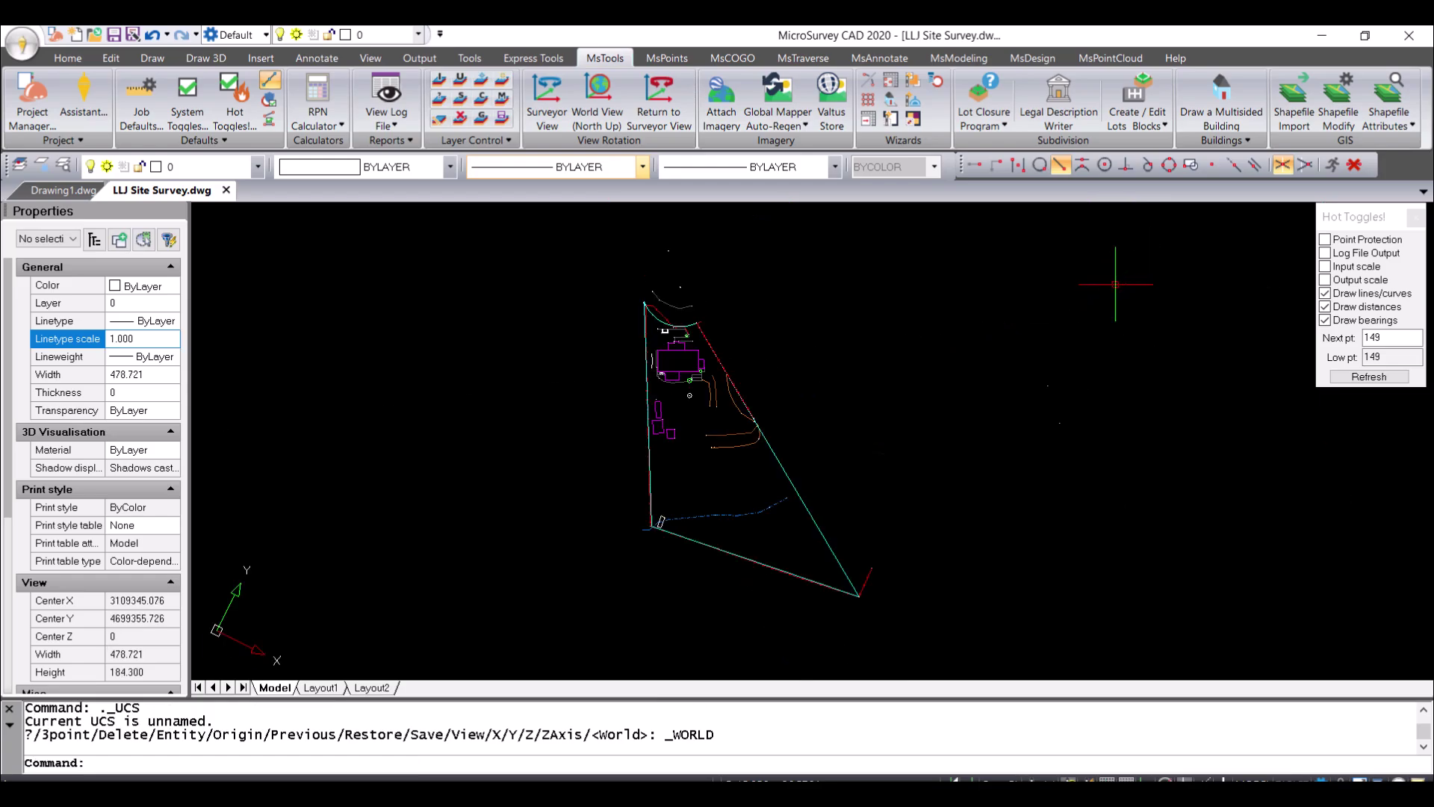
Isolate the Boundary layer by selecting the lot's left boundary line
{"action": "scroll", "coordinate": [686, 345], "scroll_direction": "up", "scroll_amount": 2}
{"action": "scroll", "coordinate": [680, 375], "scroll_direction": "up", "scroll_amount": 2}
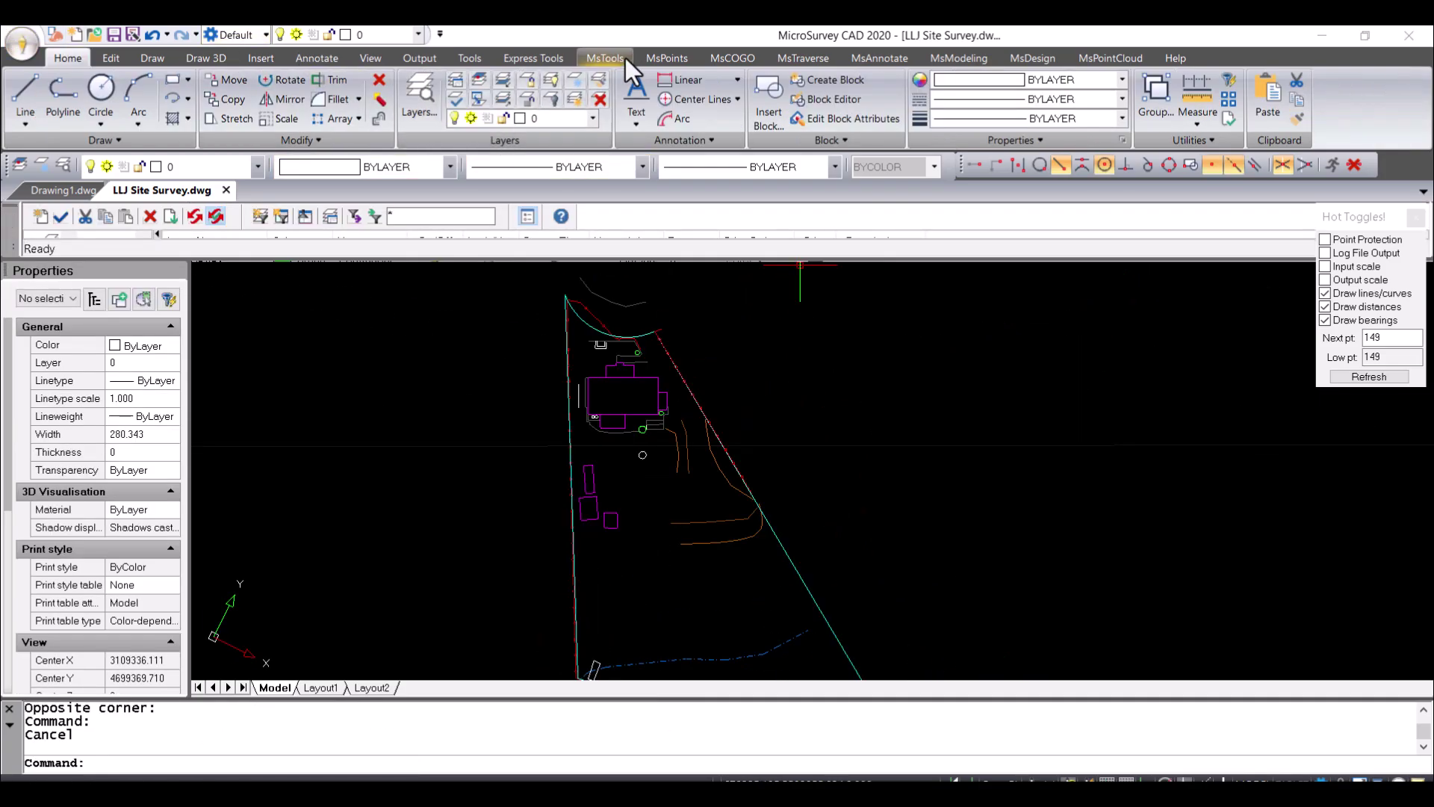
{"action": "left_click", "coordinate": [624, 60]}
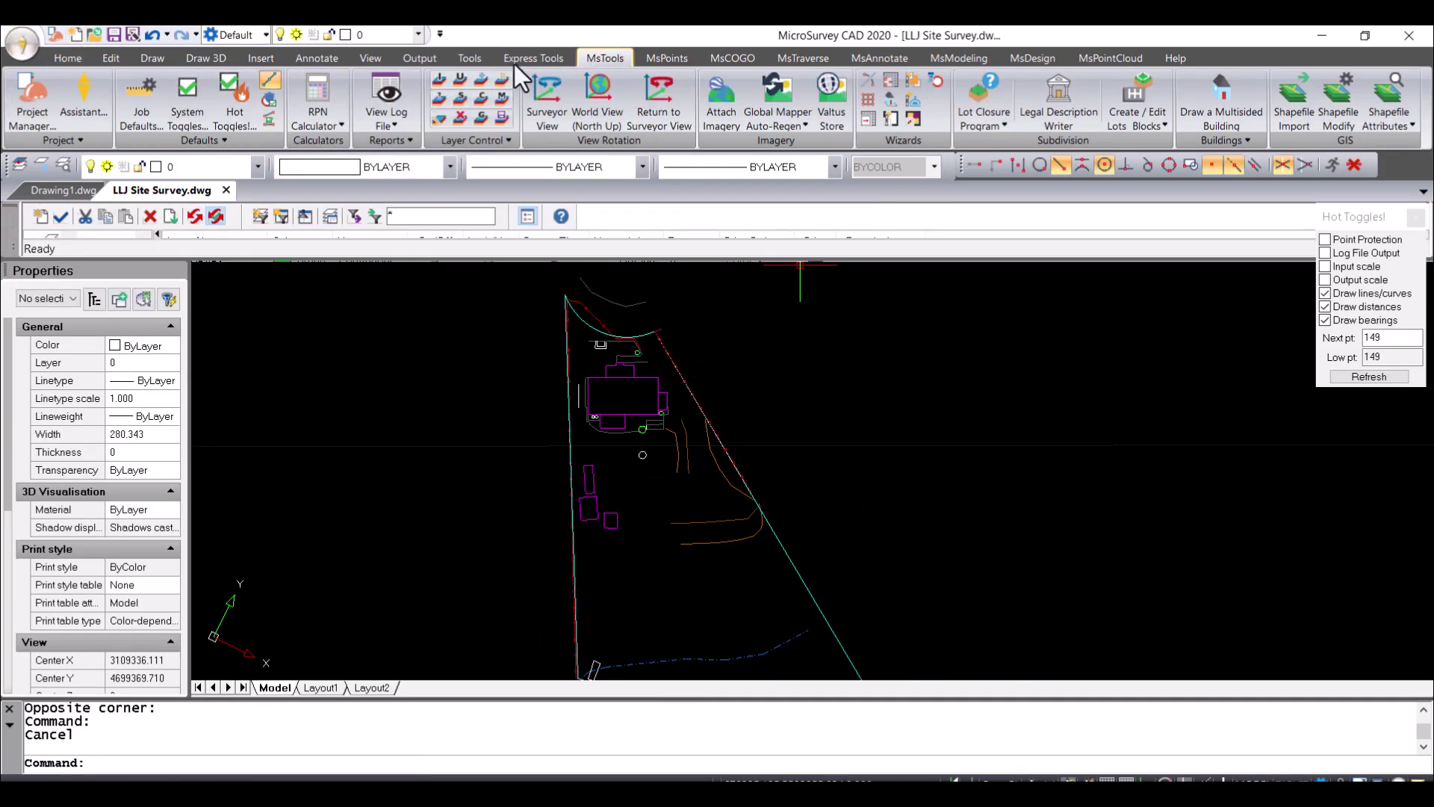
{"action": "left_click", "coordinate": [437, 80]}
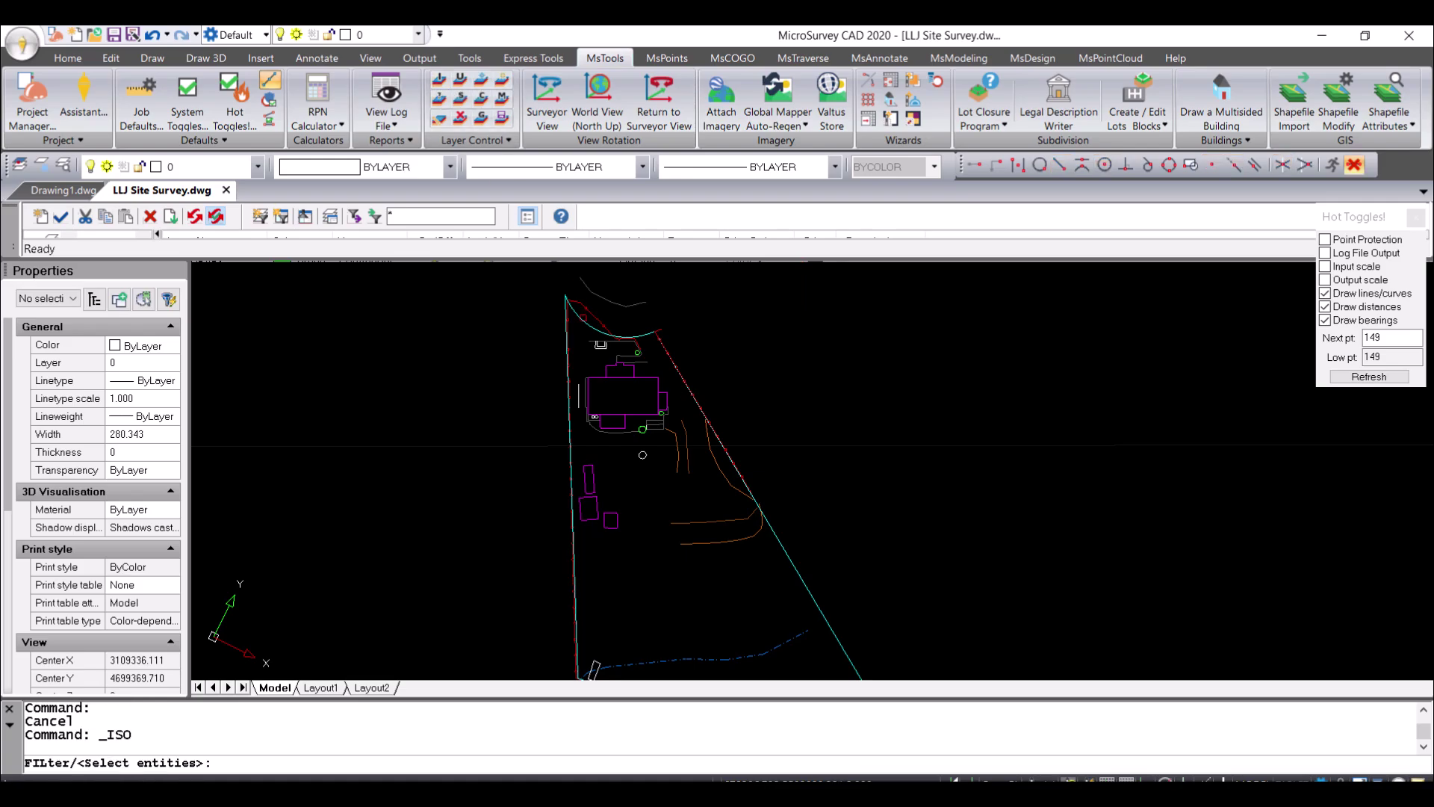
{"action": "left_click", "coordinate": [575, 456]}
{"action": "key", "text": "Return"}
Label the three straight boundary lines with automatic bearing/distance labels
{"action": "middle_click_drag", "start_coordinate": [591, 456], "coordinate": [556, 407]}
{"action": "middle_click_drag", "start_coordinate": [891, 525], "coordinate": [895, 542]}
{"action": "scroll", "coordinate": [884, 506], "scroll_direction": "down", "scroll_amount": 1}
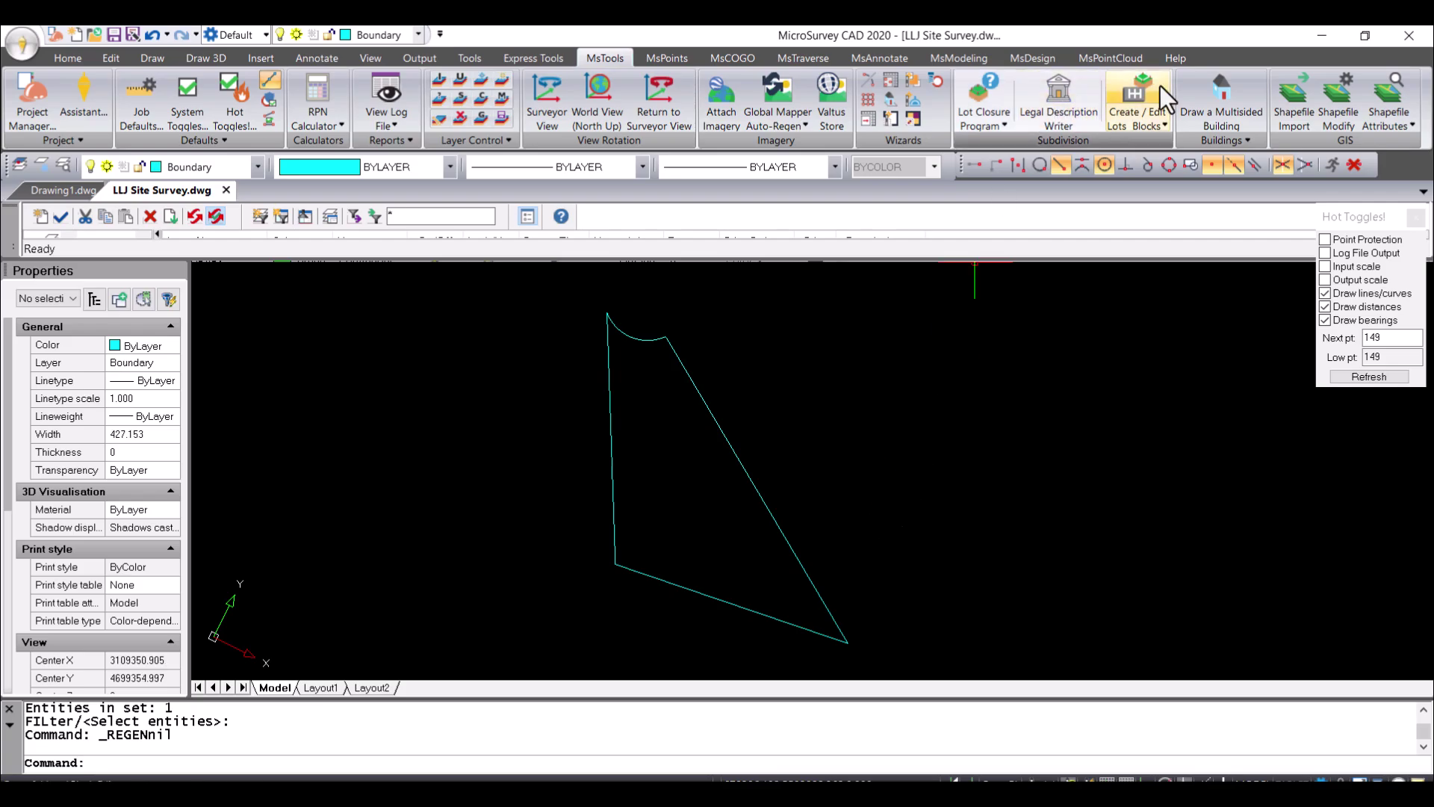
{"action": "left_click", "coordinate": [879, 58]}
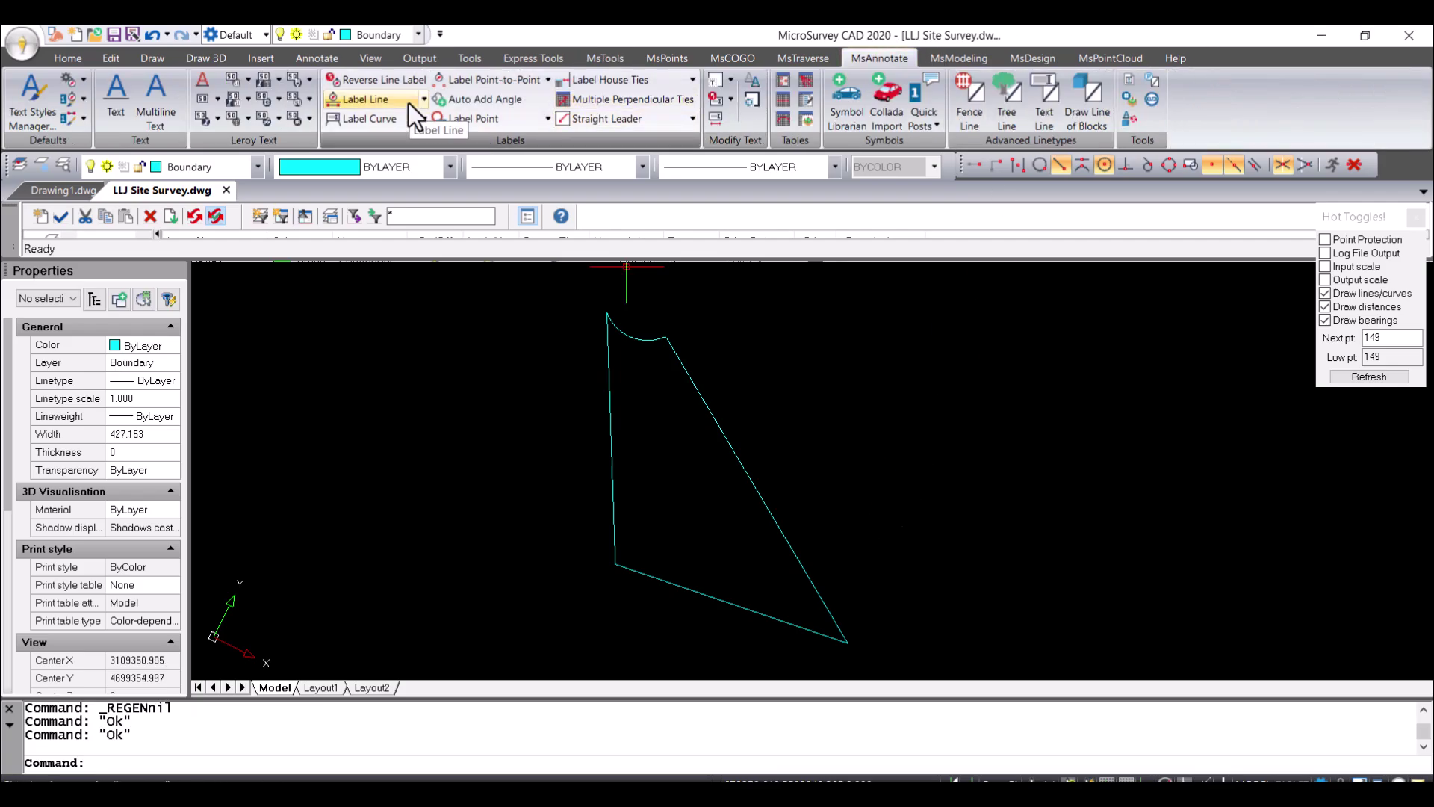
{"action": "left_click", "coordinate": [423, 99]}
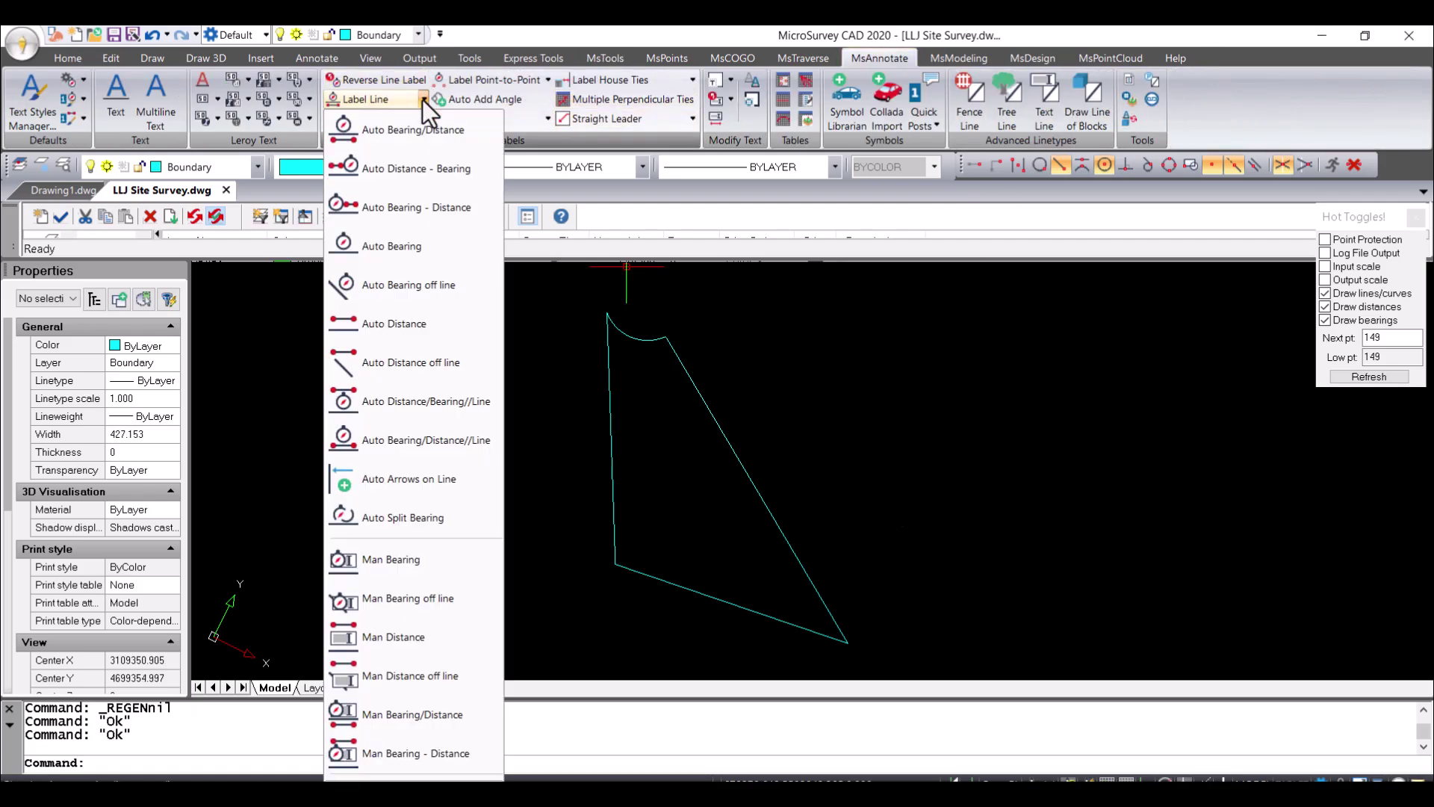
{"action": "left_click", "coordinate": [427, 130]}
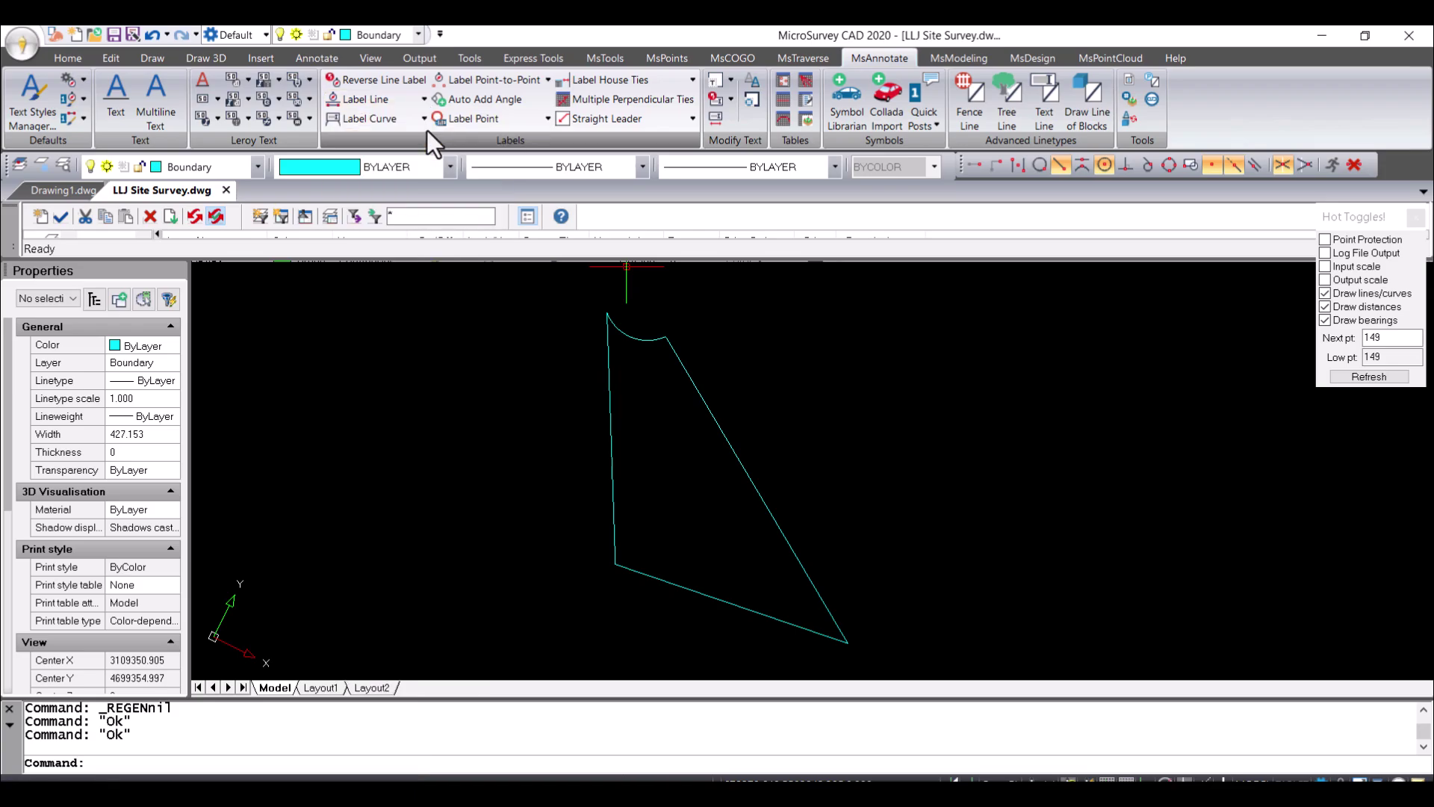
{"action": "left_click", "coordinate": [559, 293]}
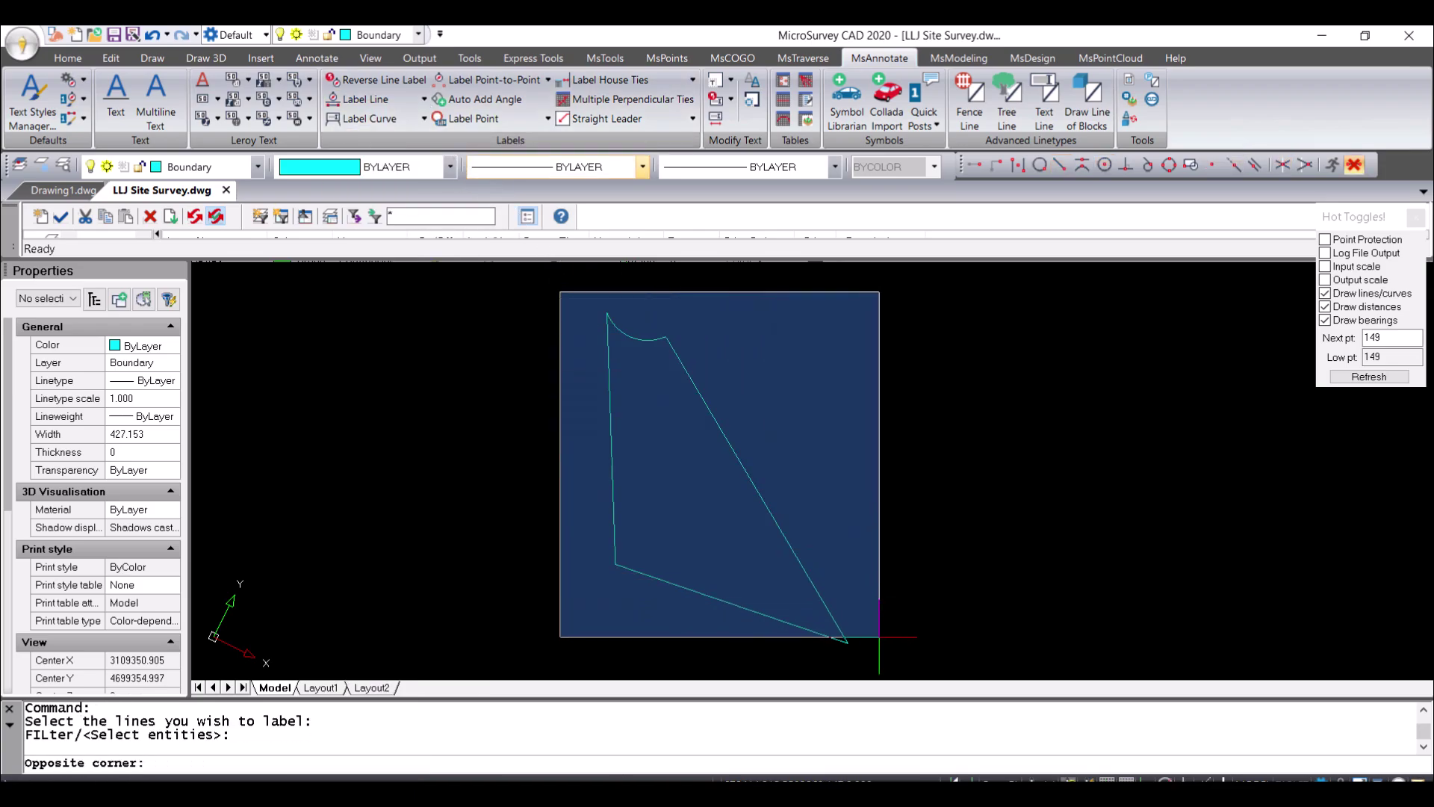
{"action": "left_click", "coordinate": [884, 652]}
{"action": "key", "text": "Return"}
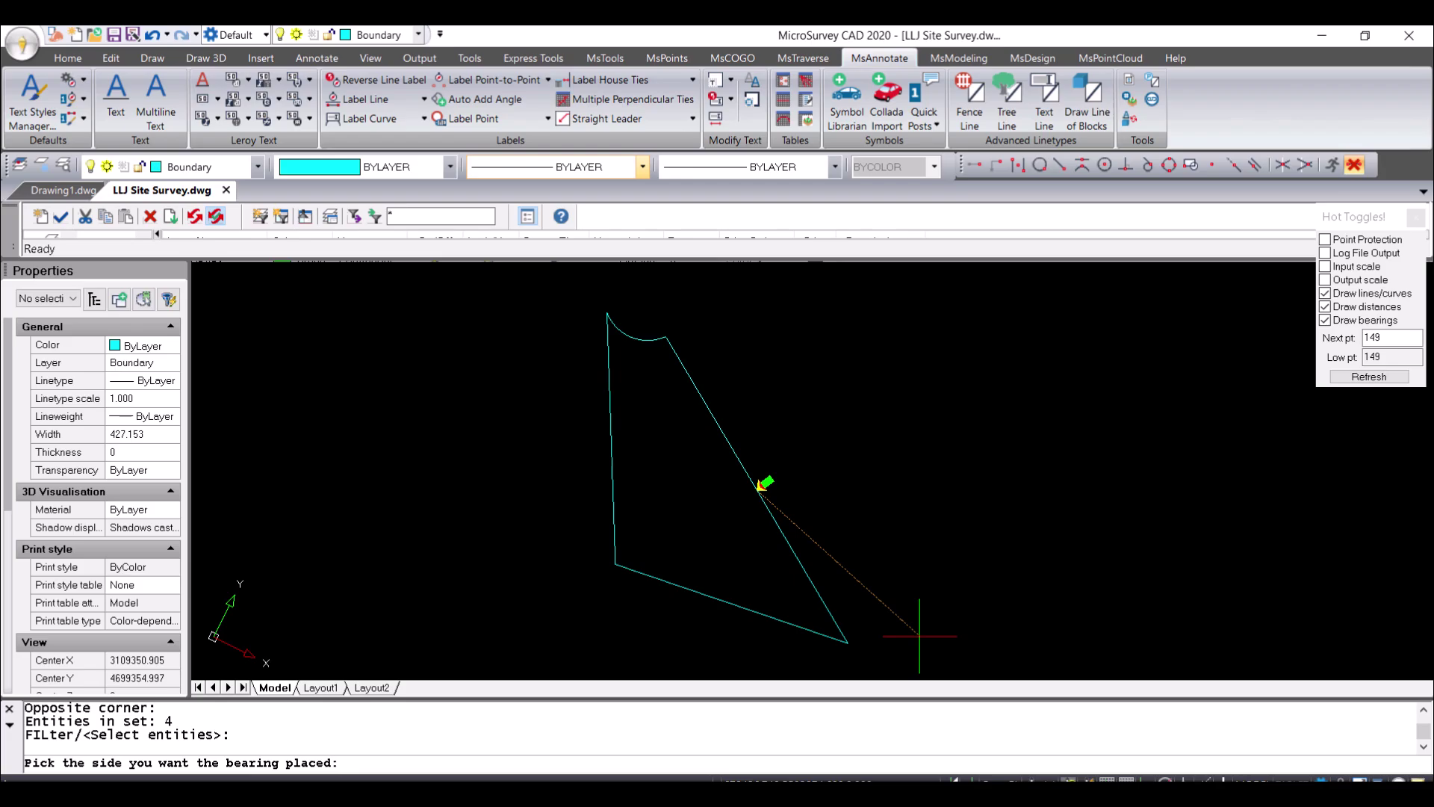
{"action": "left_click", "coordinate": [920, 635]}
{"action": "left_click", "coordinate": [919, 635]}
{"action": "left_click", "coordinate": [919, 635]}
{"action": "key", "text": "Return"}
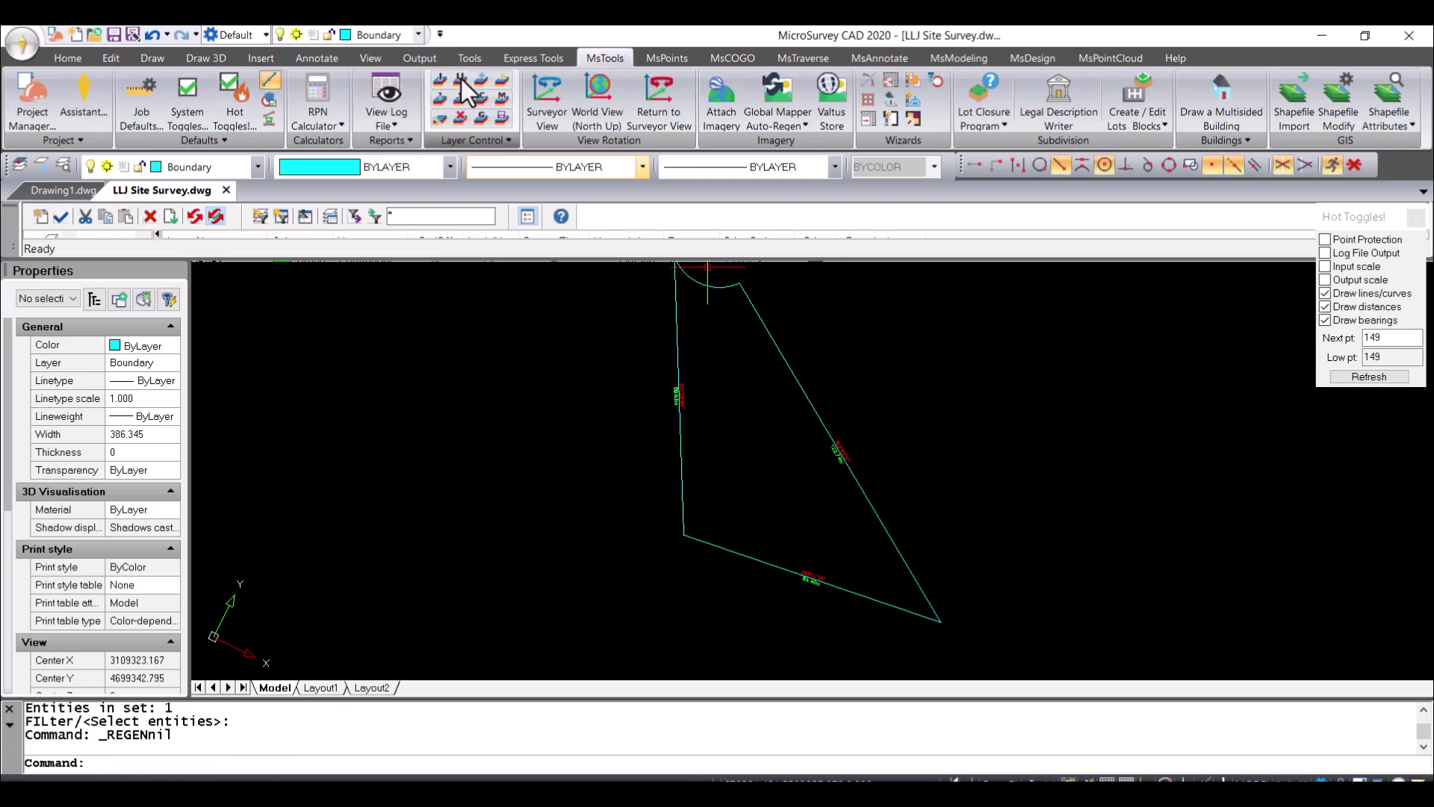
Restore the layers hidden by the last layer isolation
{"action": "left_click", "coordinate": [462, 80]}
{"action": "middle_click_drag", "start_coordinate": [672, 400], "coordinate": [794, 448]}
{"action": "scroll", "coordinate": [657, 448], "scroll_direction": "up", "scroll_amount": 5}
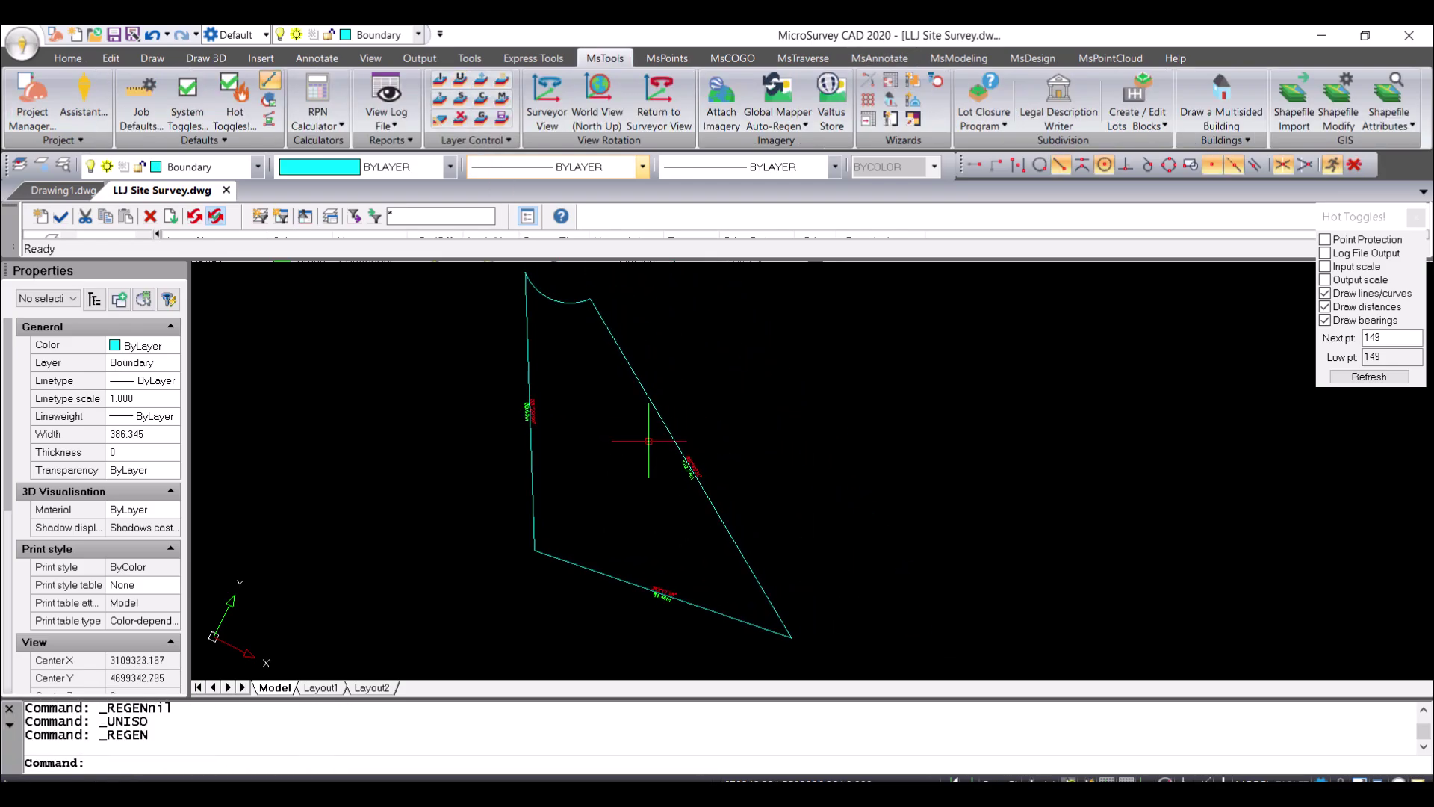
{"action": "scroll", "coordinate": [511, 413], "scroll_direction": "up", "scroll_amount": 3}
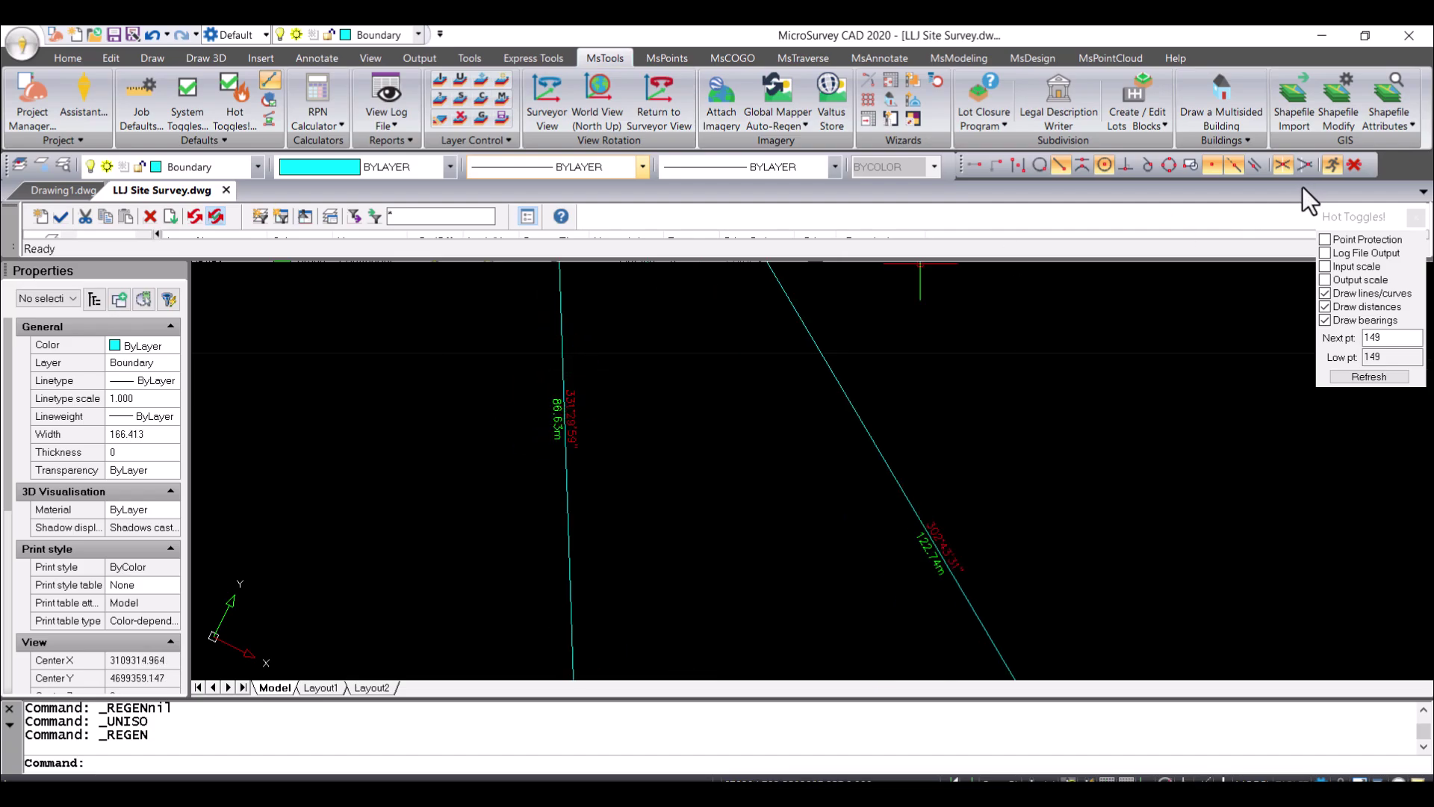
Reverse the line label for the bearing text on the left boundary line
{"action": "left_click", "coordinate": [863, 59]}
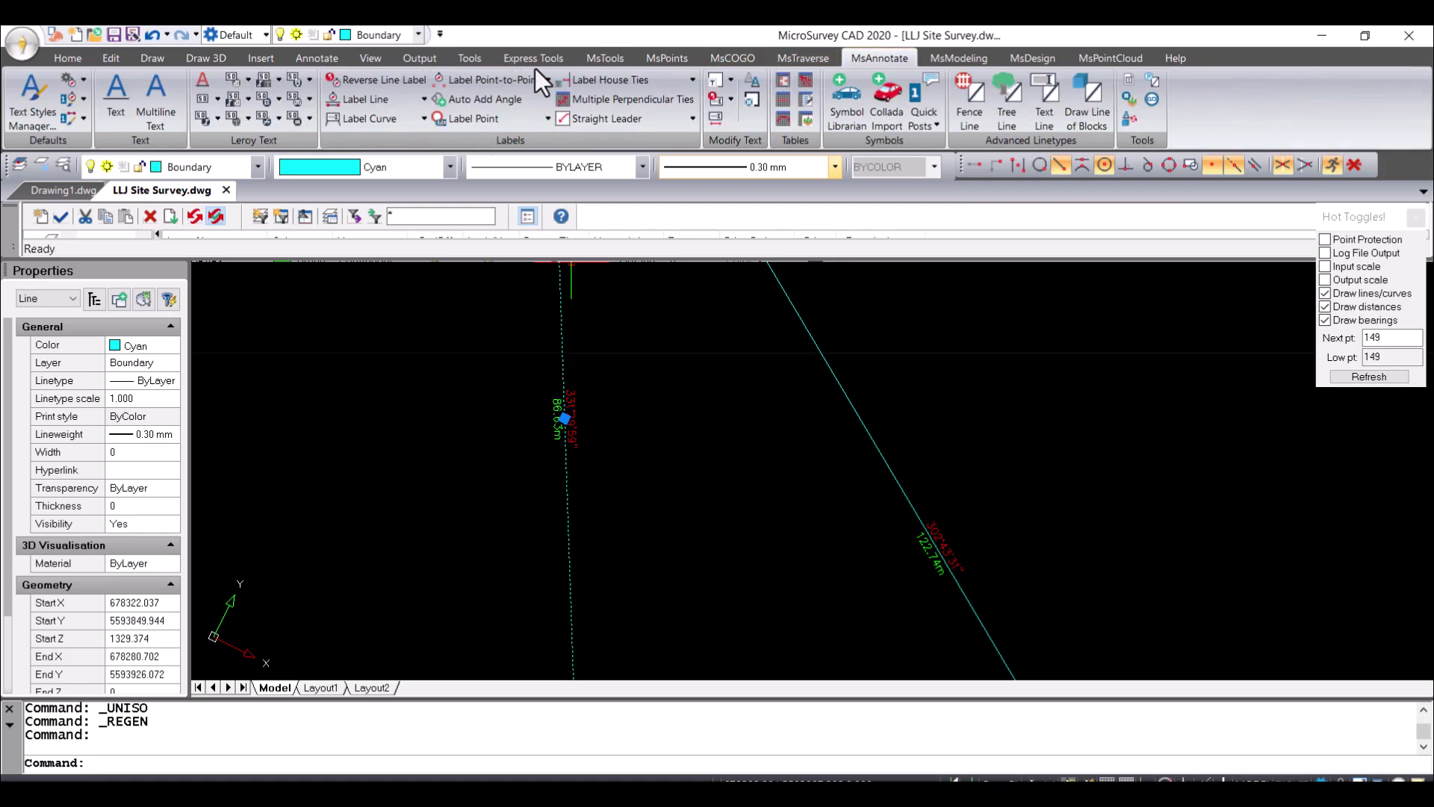
{"action": "left_click", "coordinate": [351, 78]}
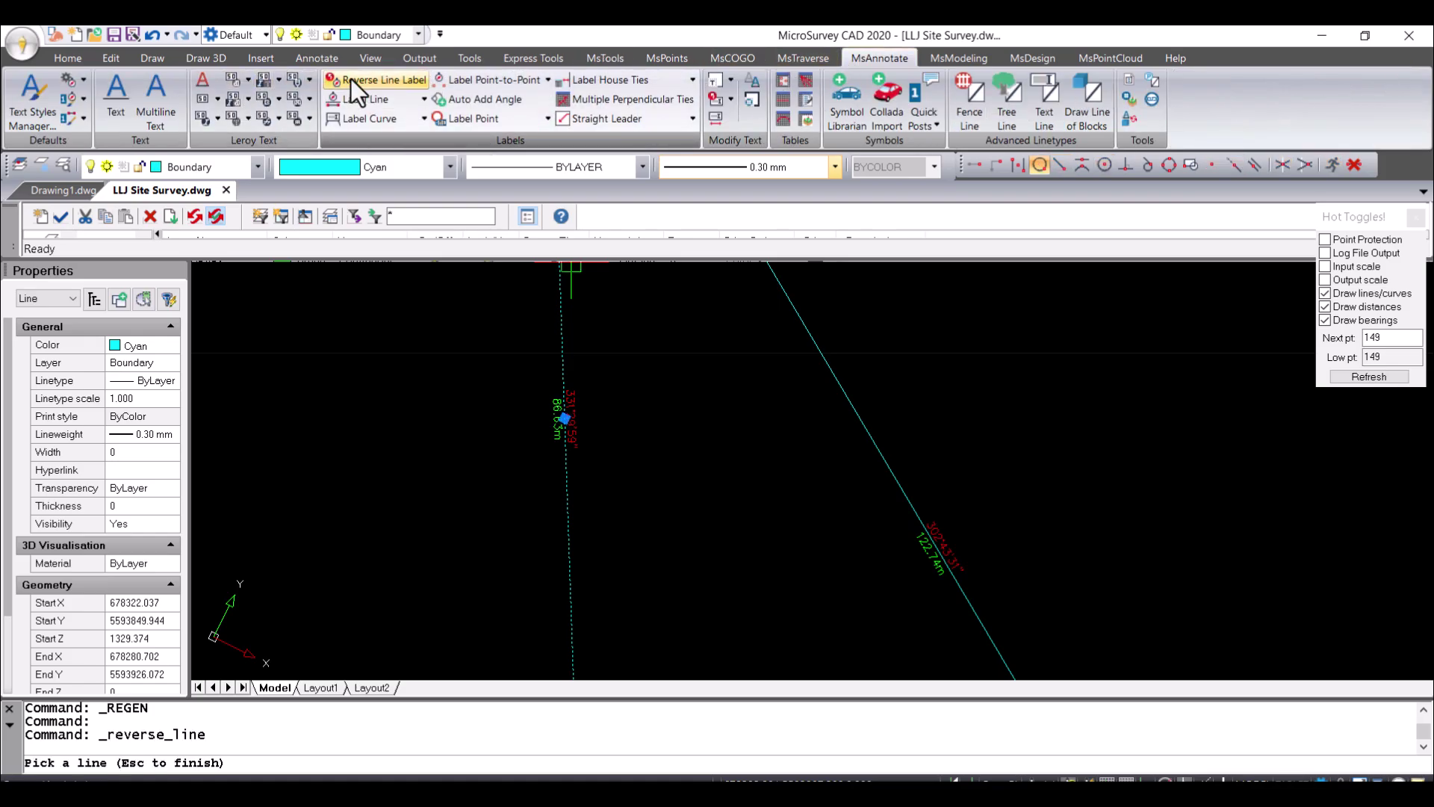
{"action": "key", "text": "Escape"}
{"action": "key", "text": "Escape"}
{"action": "left_click", "coordinate": [571, 407]}
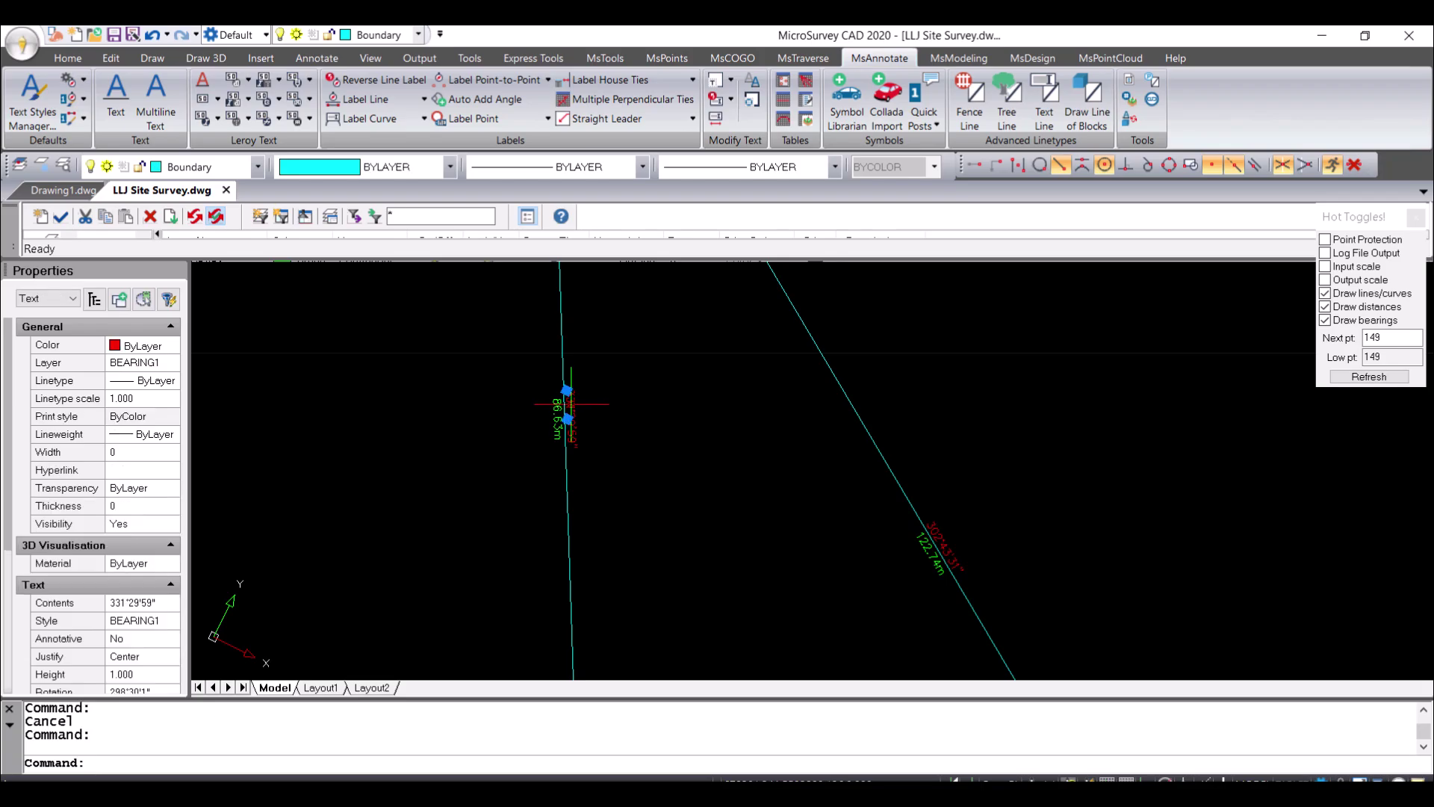
{"action": "left_click", "coordinate": [387, 82]}
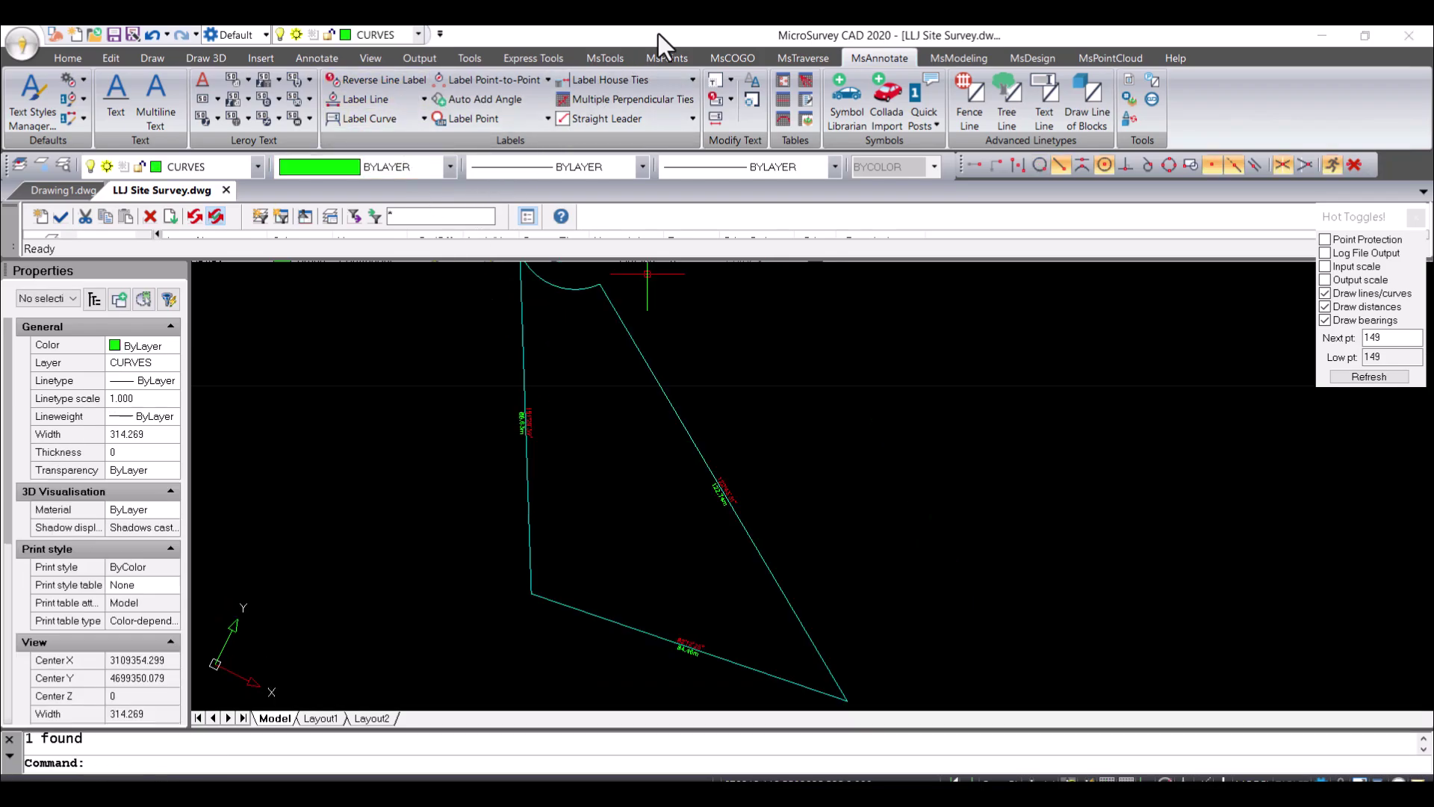
Unisolate the layers to bring back the remaining survey linework
{"action": "left_click", "coordinate": [612, 63]}
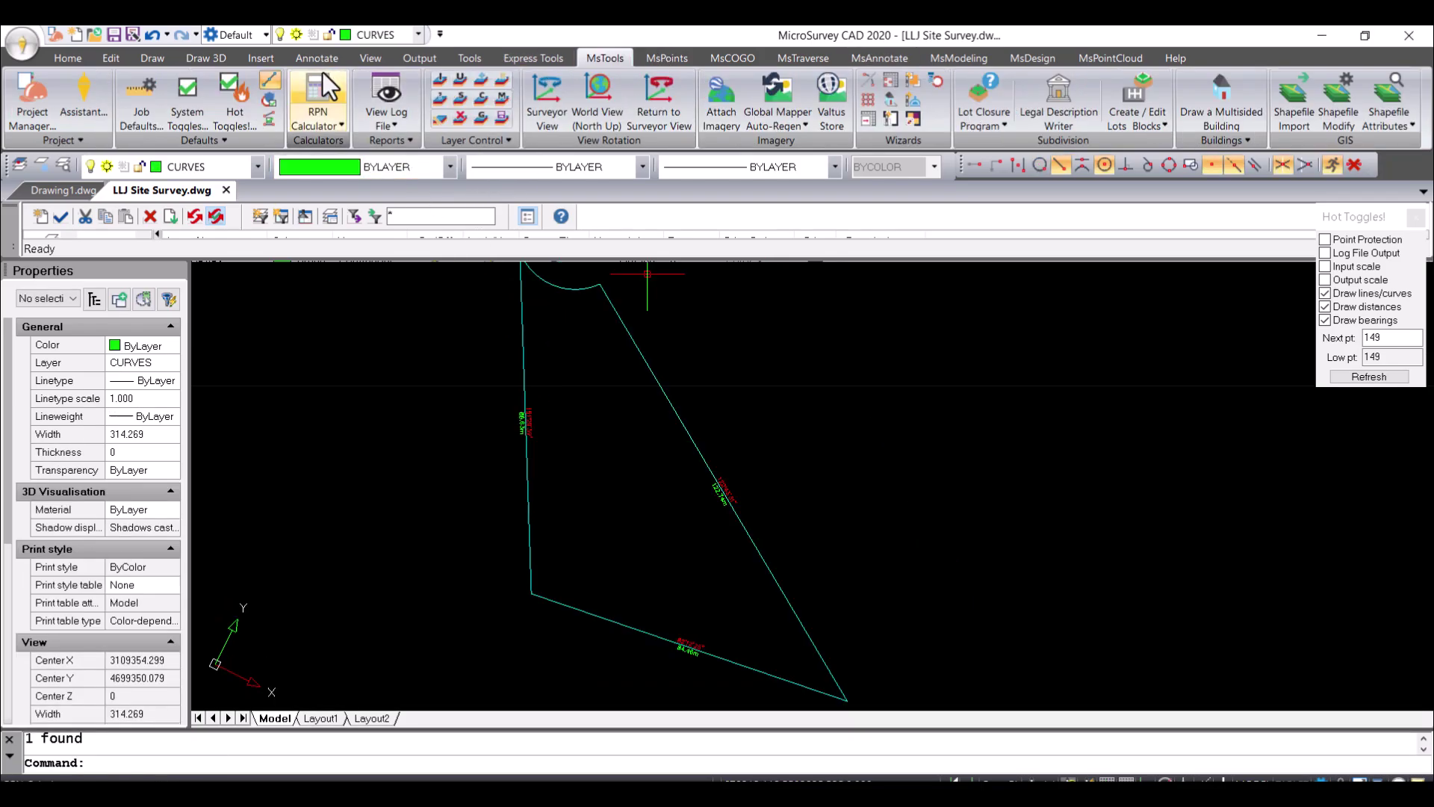
{"action": "left_click", "coordinate": [465, 78]}
{"action": "left_click", "coordinate": [424, 351]}
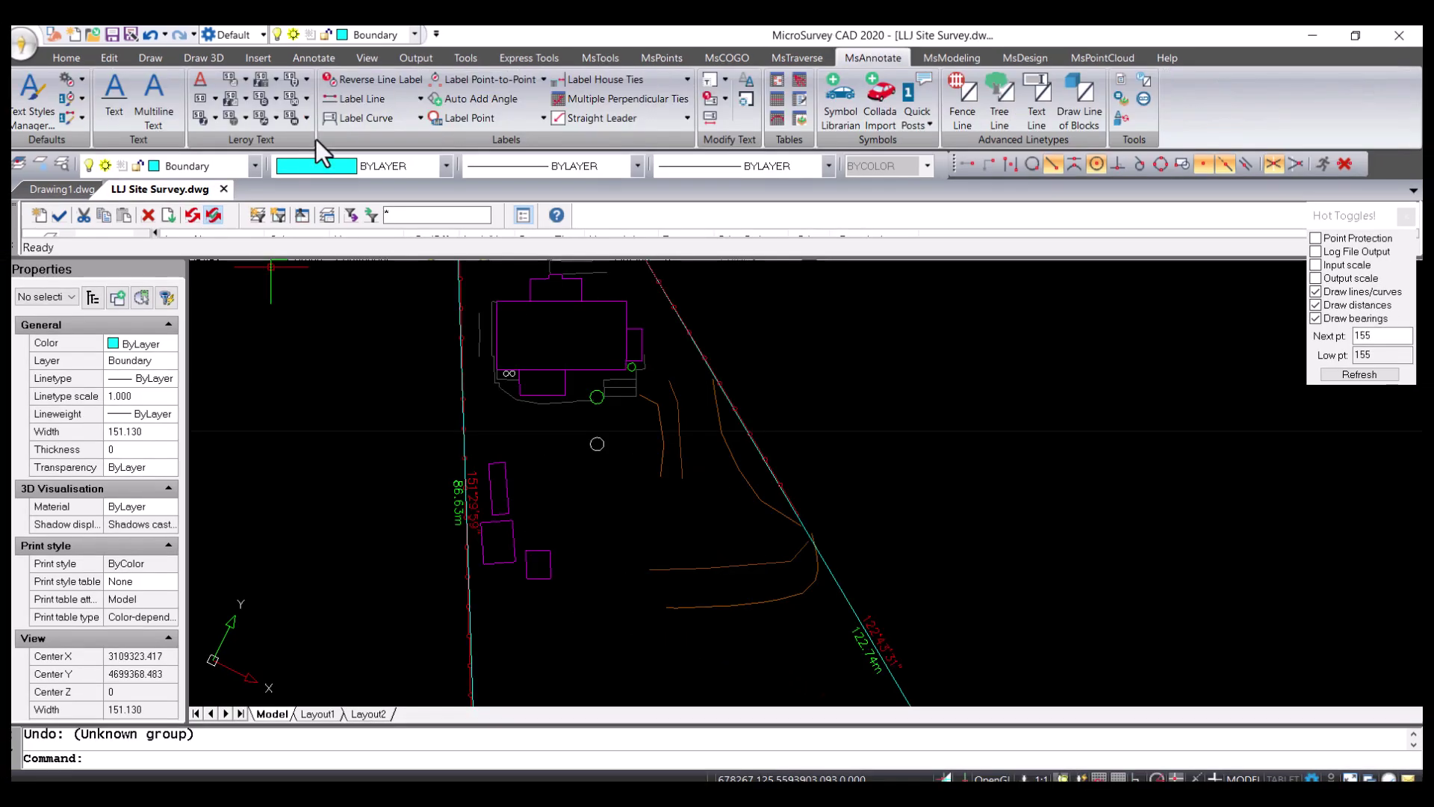
Add automatic distance labels inside all four sides of the smallest square outbuilding
{"action": "left_click", "coordinate": [421, 98]}
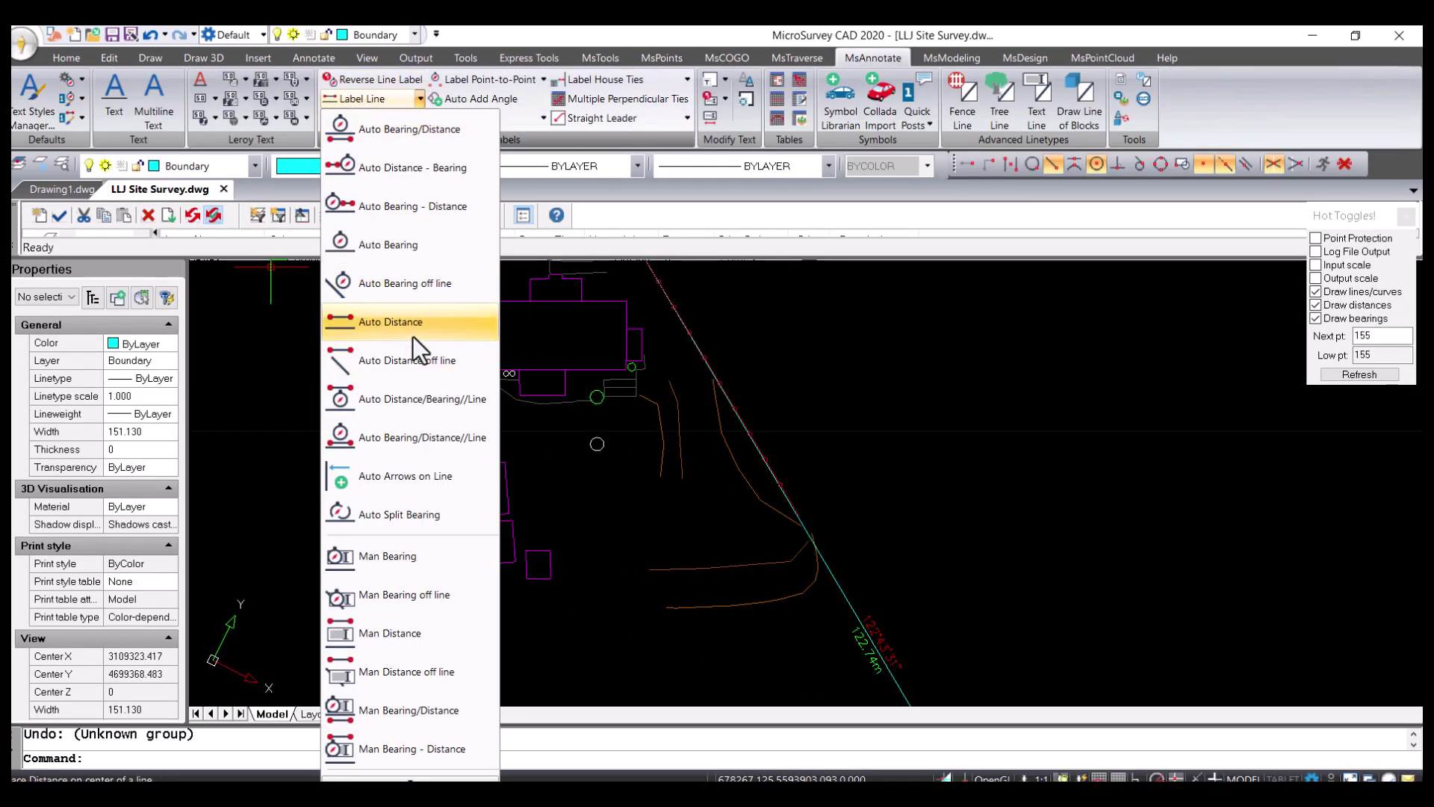
{"action": "left_click", "coordinate": [409, 357]}
{"action": "scroll", "coordinate": [546, 586], "scroll_direction": "up", "scroll_amount": 2}
{"action": "left_click", "coordinate": [598, 602]}
{"action": "left_click", "coordinate": [517, 517]}
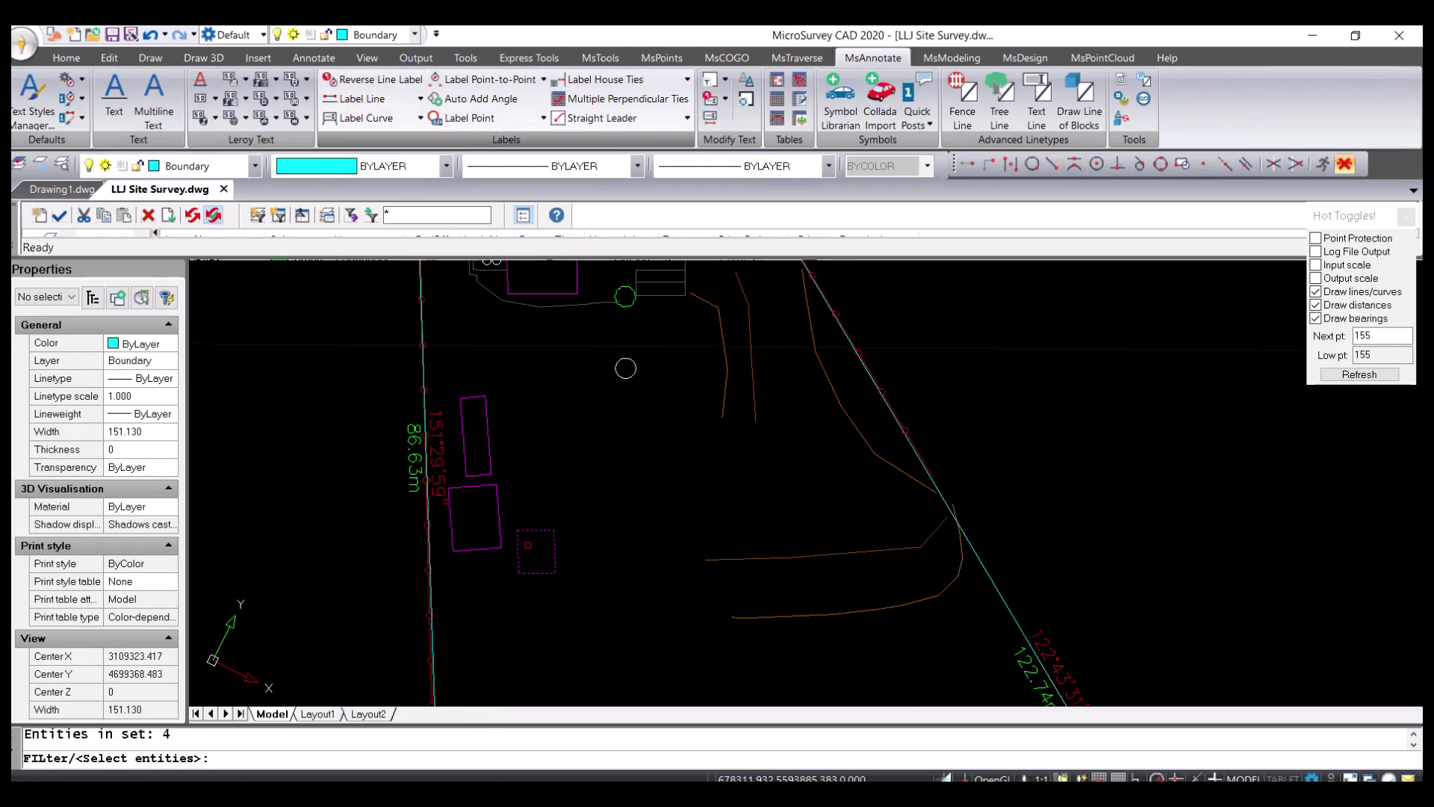
{"action": "scroll", "coordinate": [529, 543], "scroll_direction": "up", "scroll_amount": 1}
{"action": "key", "text": "Return"}
{"action": "left_click", "coordinate": [537, 549]}
{"action": "left_click", "coordinate": [540, 554]}
{"action": "left_click", "coordinate": [540, 554]}
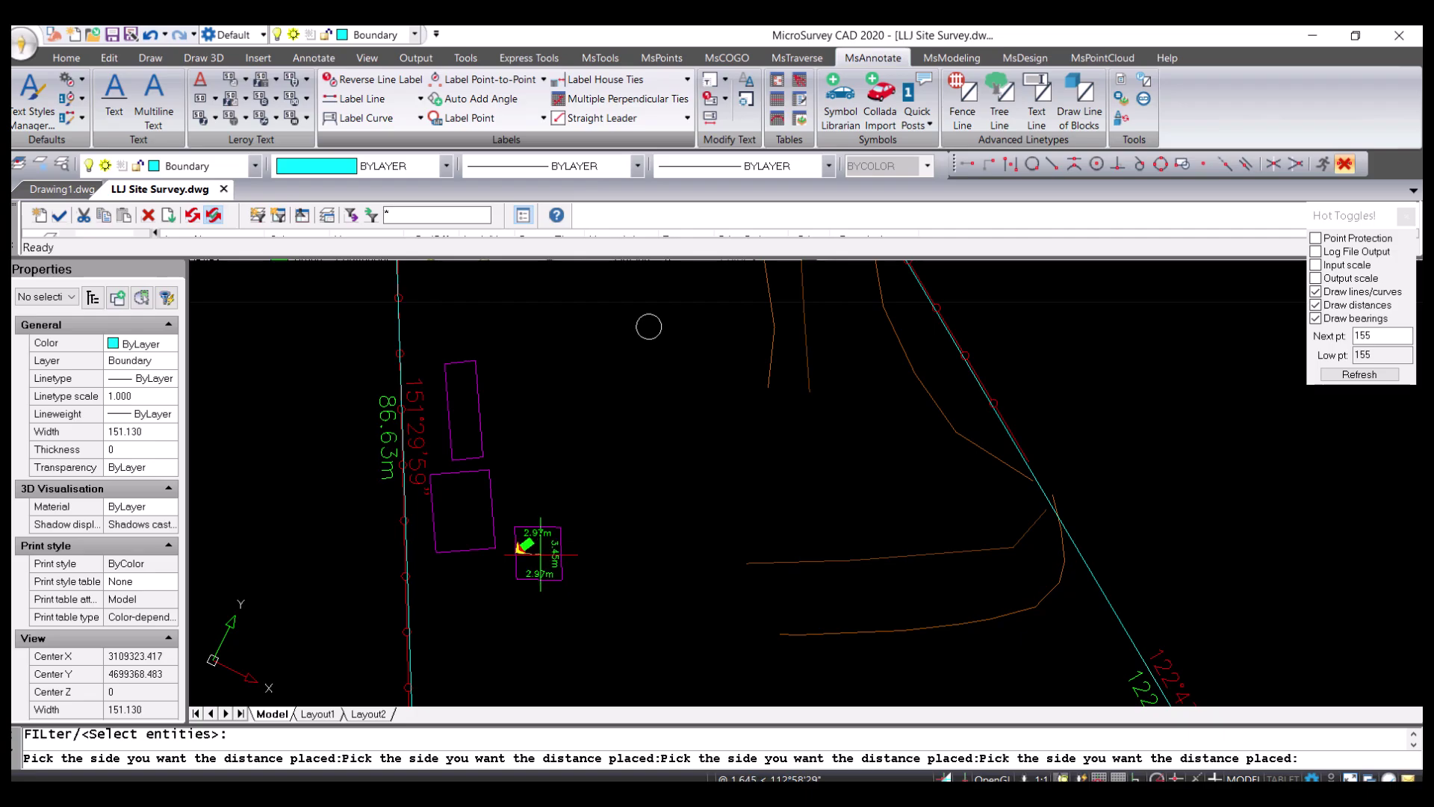
{"action": "left_click", "coordinate": [534, 552]}
Add automatic distance labels inside all four sides of both outbuildings beside the left boundary line
{"action": "left_click", "coordinate": [505, 571]}
{"action": "left_click", "coordinate": [418, 510]}
{"action": "left_click", "coordinate": [506, 487]}
{"action": "left_click", "coordinate": [445, 346]}
{"action": "key", "text": "Return"}
{"action": "left_click", "coordinate": [471, 545]}
{"action": "left_click", "coordinate": [494, 500]}
{"action": "left_click", "coordinate": [439, 506]}
{"action": "left_click", "coordinate": [485, 405]}
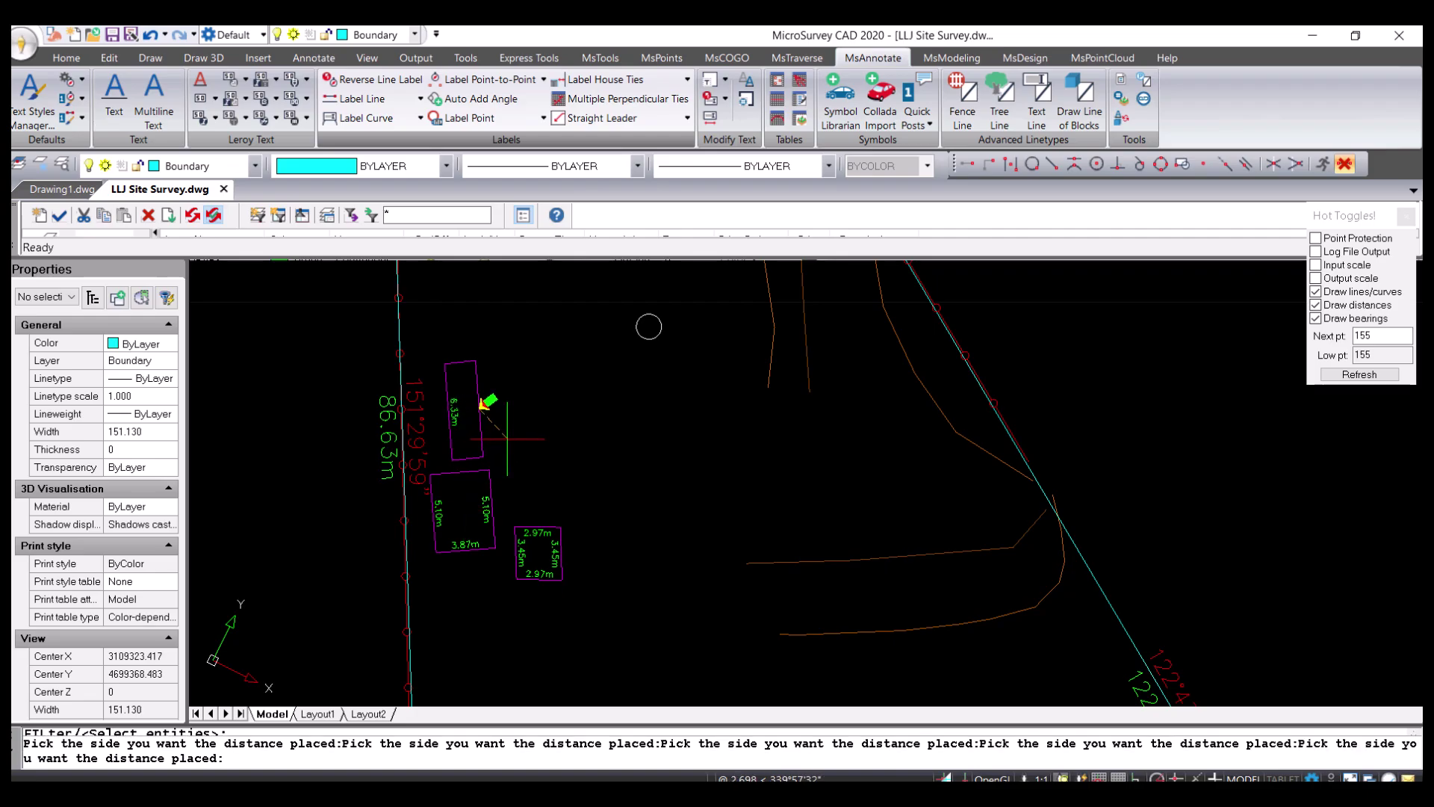
{"action": "left_click", "coordinate": [441, 418]}
{"action": "left_click", "coordinate": [469, 470]}
{"action": "left_click", "coordinate": [475, 451]}
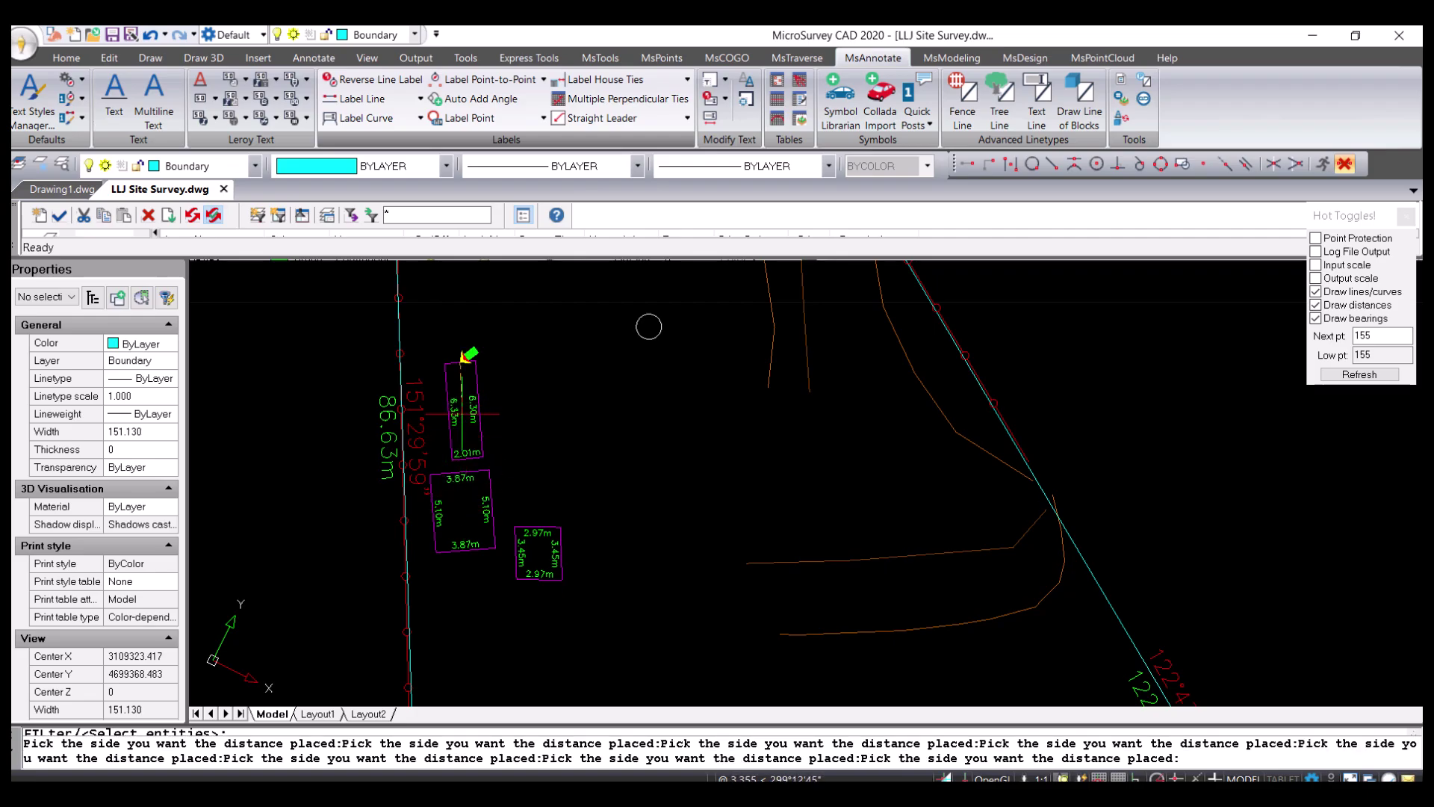
{"action": "left_click", "coordinate": [463, 352]}
Add automatic distance labels inside the four walls of the main building's large rectangle
{"action": "middle_click_drag", "start_coordinate": [648, 326], "coordinate": [523, 568]}
{"action": "left_click", "coordinate": [464, 453]}
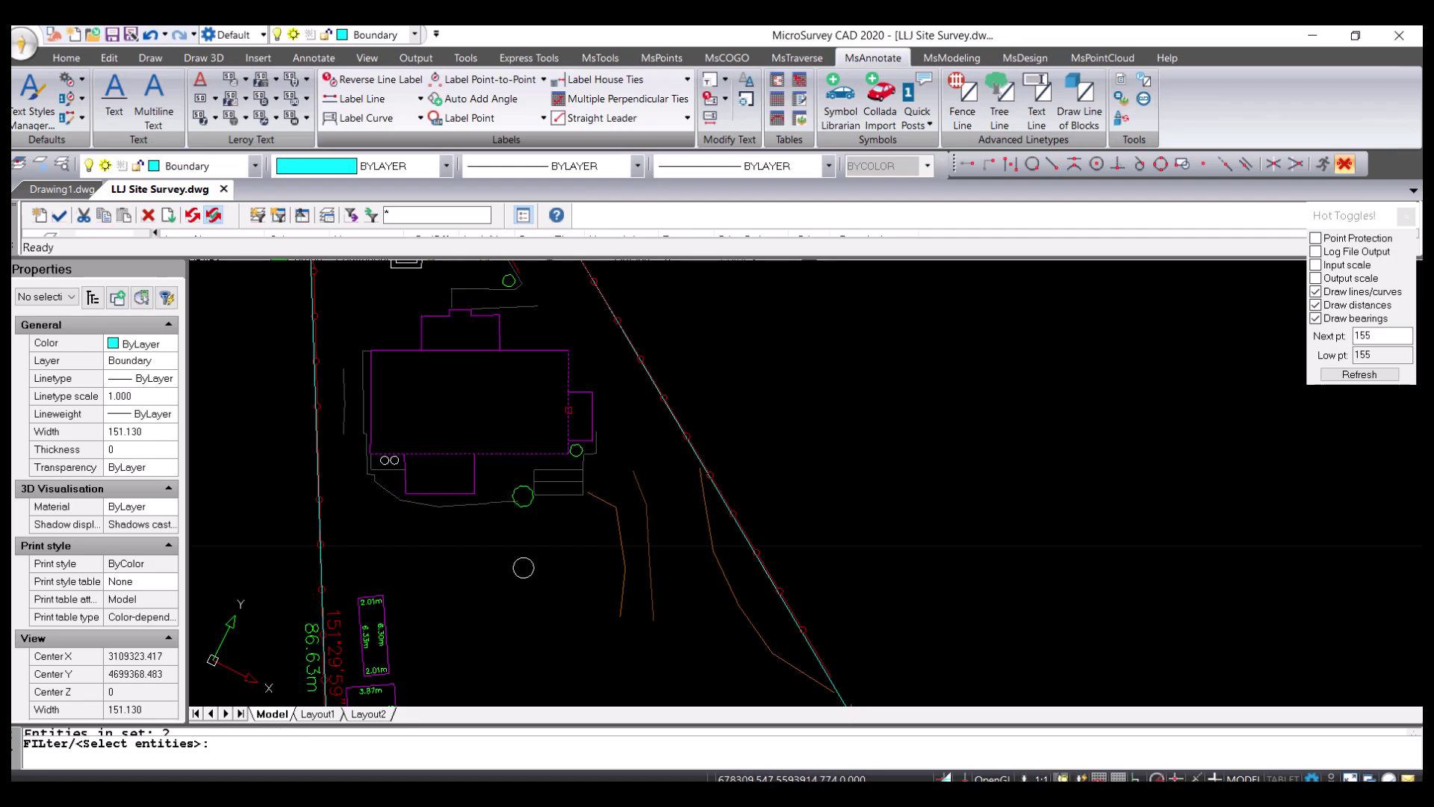
{"action": "scroll", "coordinate": [372, 416], "scroll_direction": "up", "scroll_amount": 3}
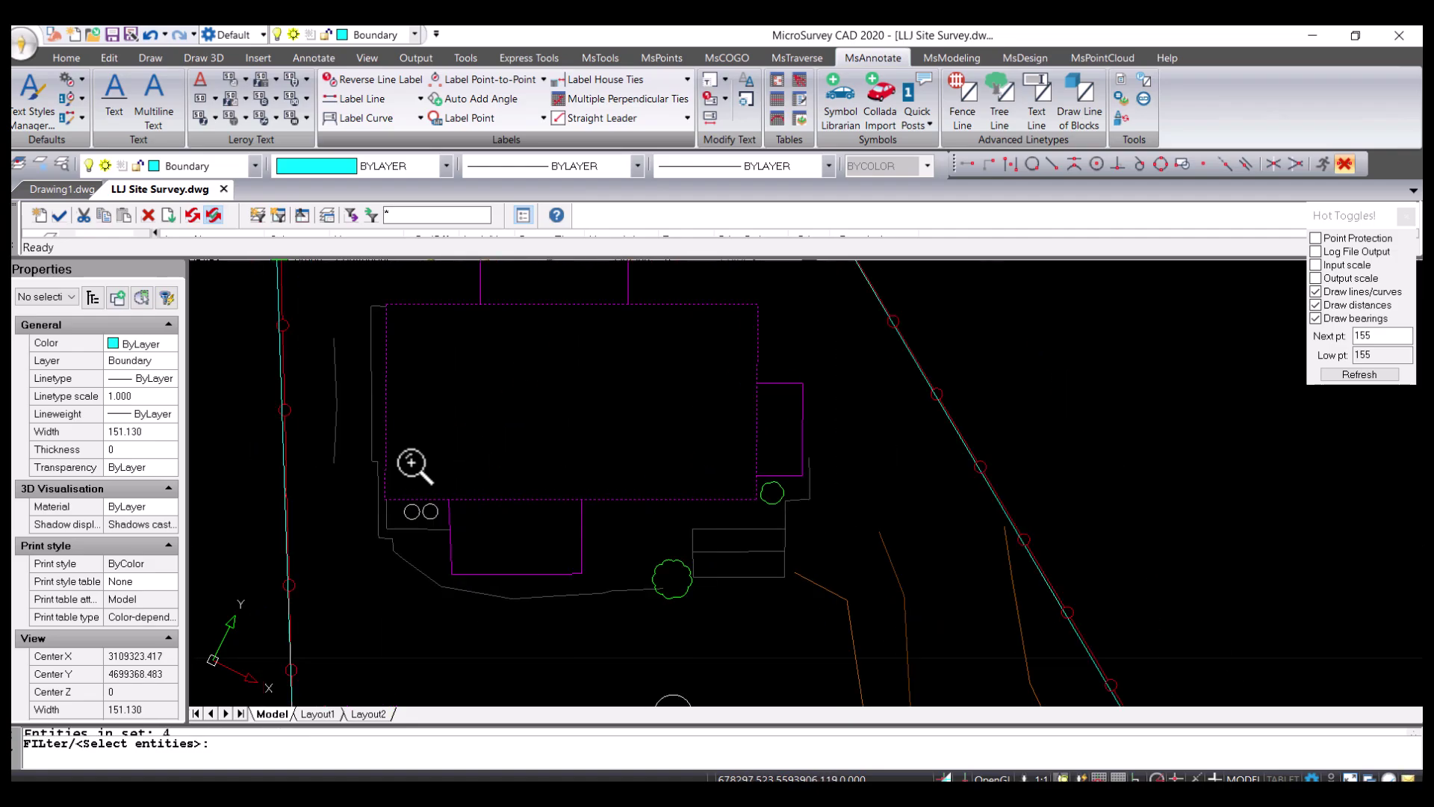
{"action": "key", "text": "Return"}
{"action": "scroll", "coordinate": [530, 485], "scroll_direction": "up", "scroll_amount": 4}
{"action": "left_click", "coordinate": [557, 424]}
{"action": "left_click", "coordinate": [557, 423]}
{"action": "middle_click_drag", "start_coordinate": [558, 344], "coordinate": [580, 524]}
{"action": "scroll", "coordinate": [579, 524], "scroll_direction": "down", "scroll_amount": 1}
{"action": "left_click", "coordinate": [579, 524]}
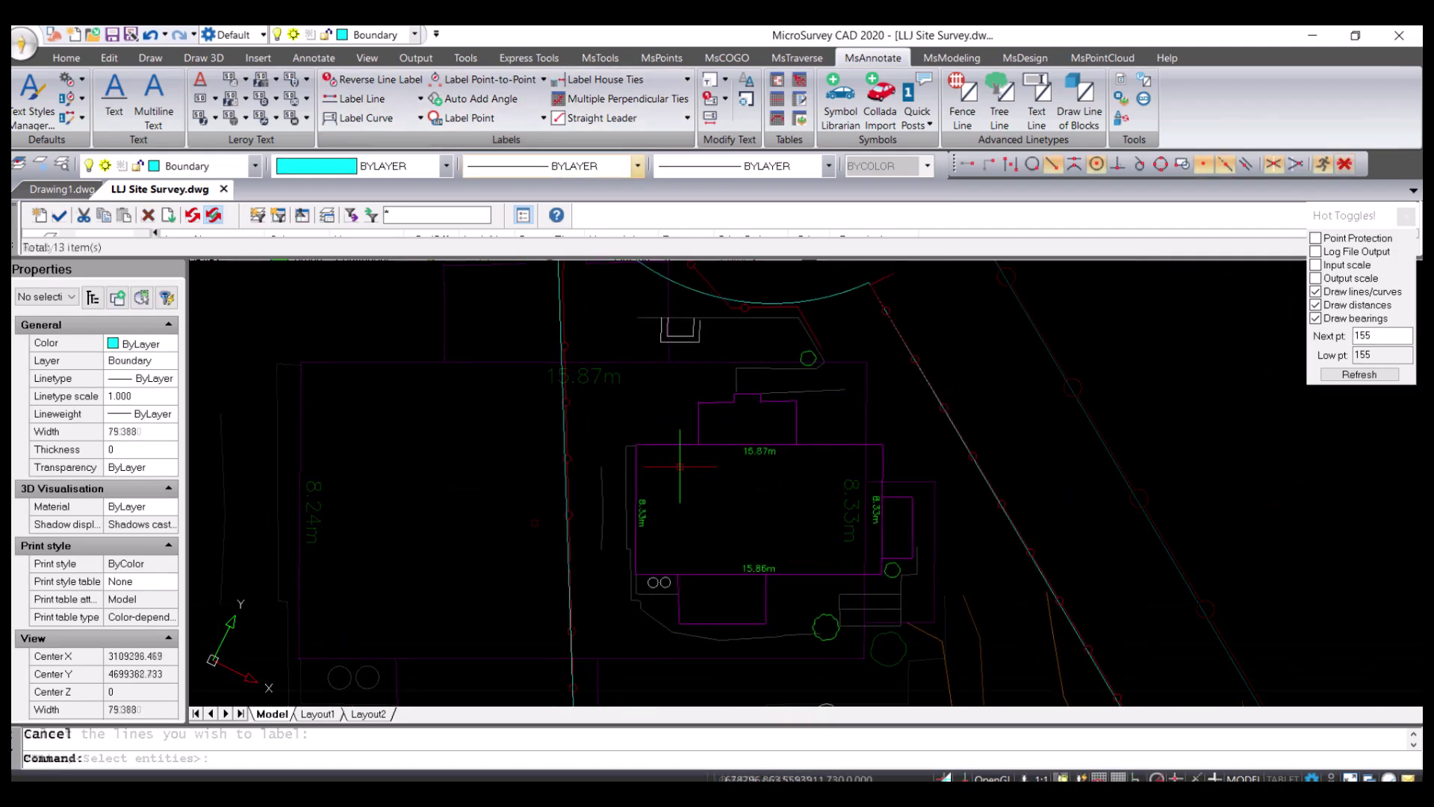
Add a house tie with MMARR arrows from the main building's upper-left corner to the left boundary line
{"action": "scroll", "coordinate": [719, 435], "scroll_direction": "up", "scroll_amount": 3}
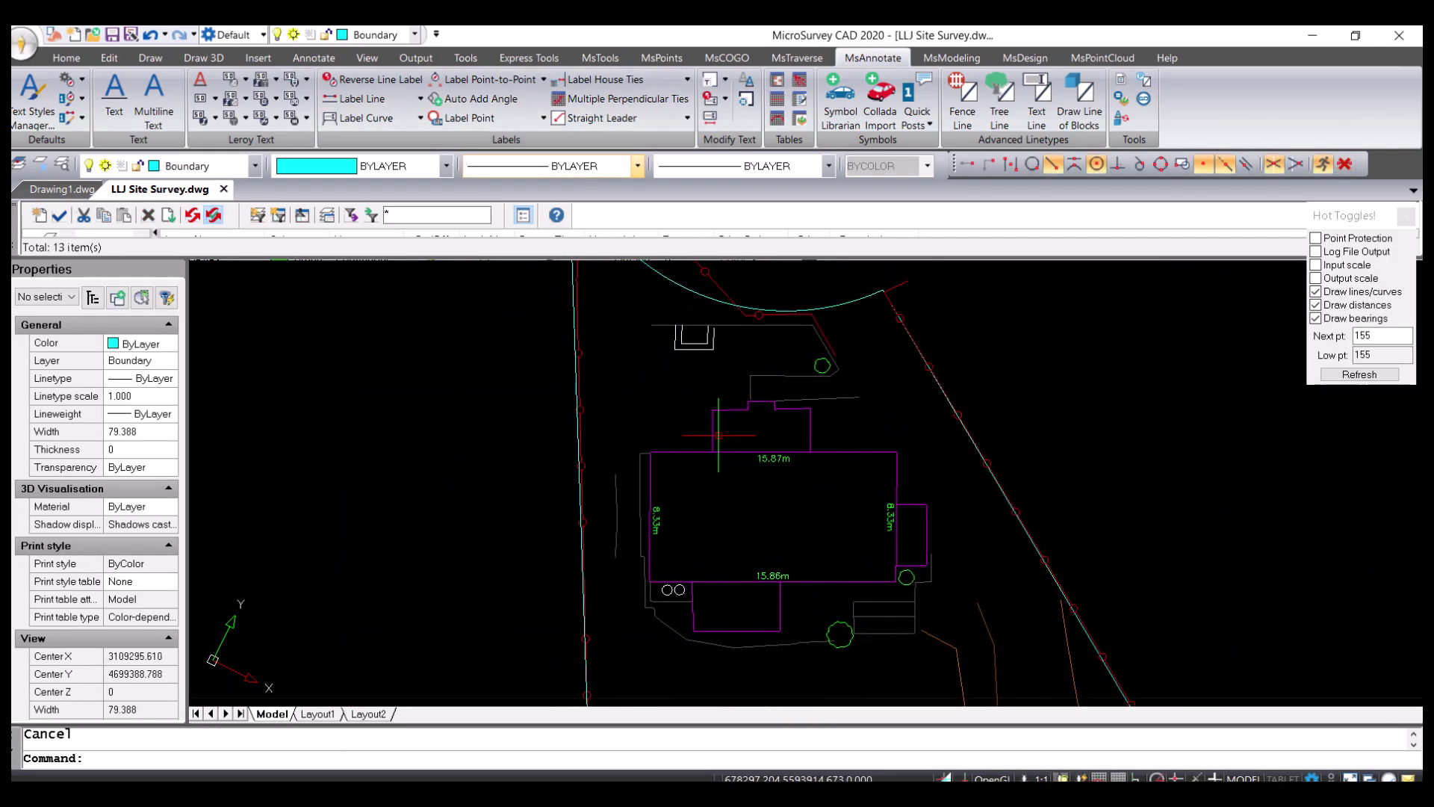
{"action": "middle_click_drag", "start_coordinate": [679, 496], "coordinate": [676, 477]}
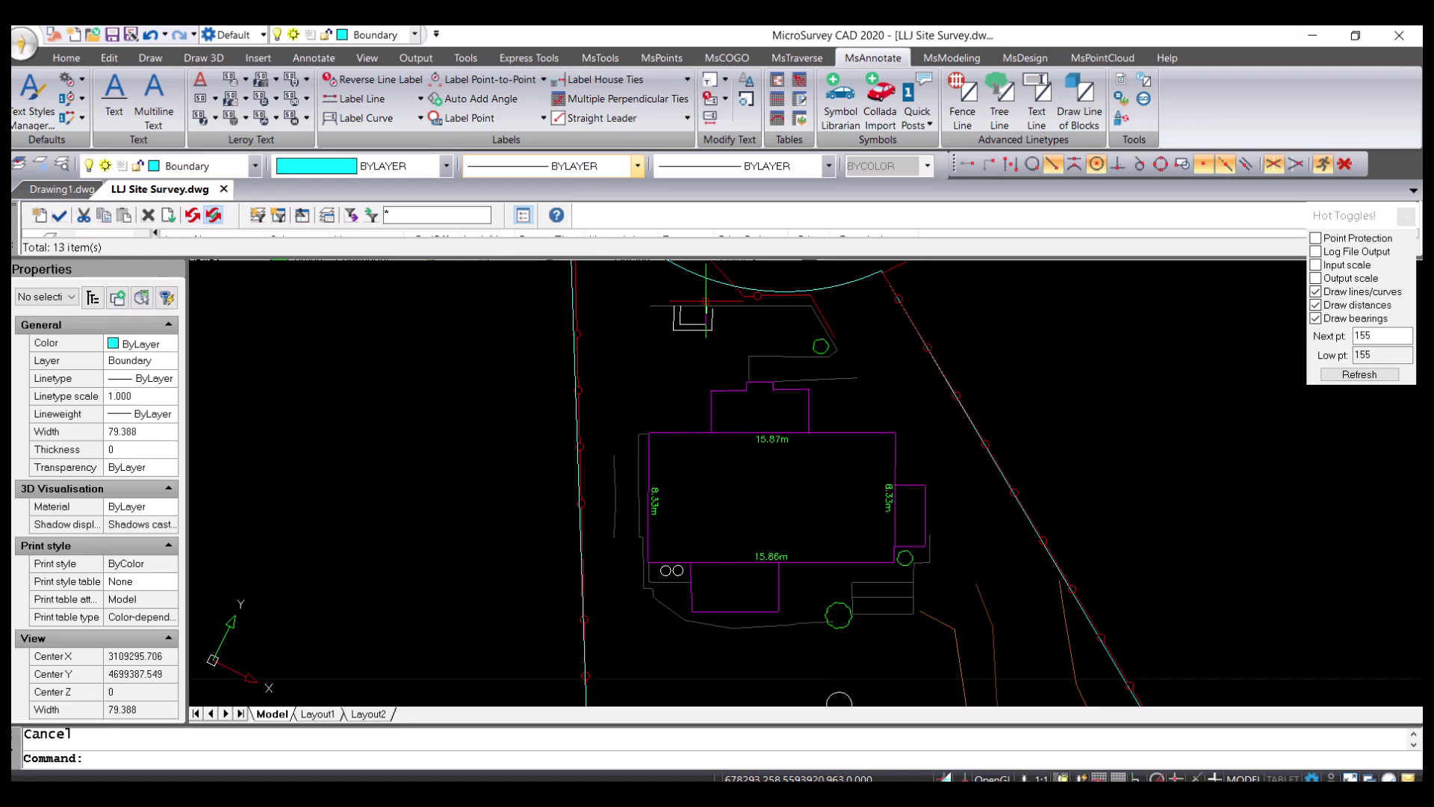
{"action": "left_click", "coordinate": [687, 79]}
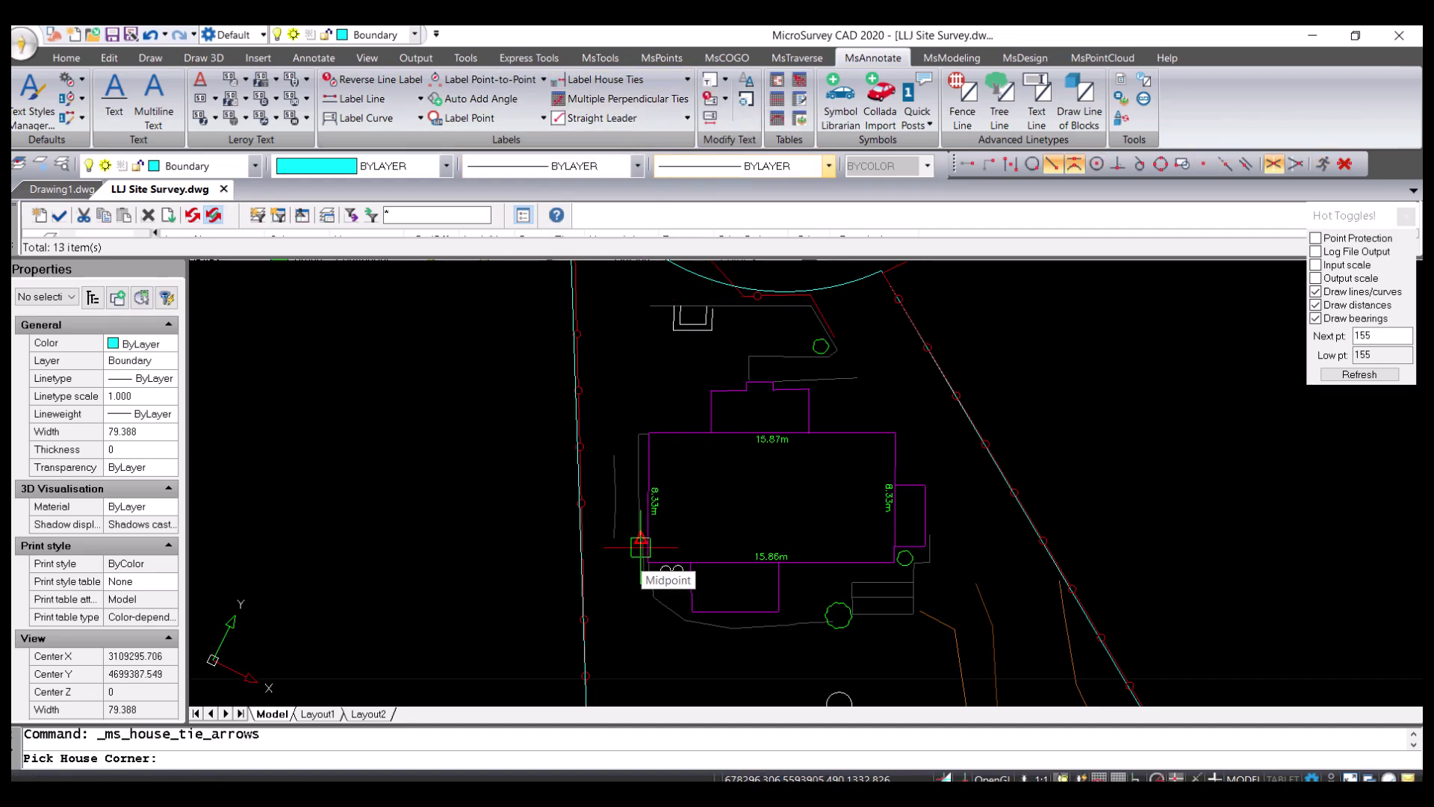
{"action": "scroll", "coordinate": [651, 437], "scroll_direction": "up", "scroll_amount": 3}
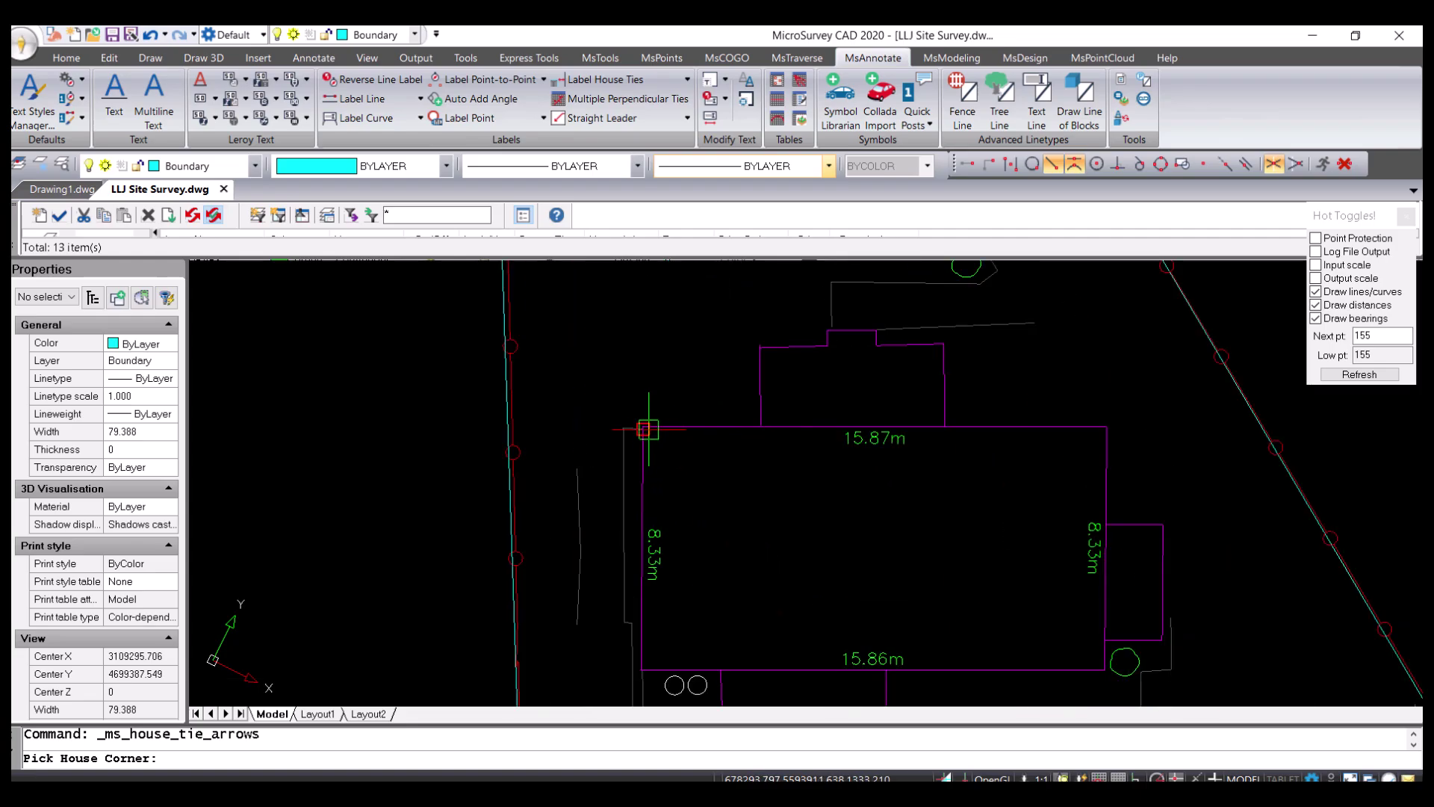
{"action": "left_click", "coordinate": [649, 429]}
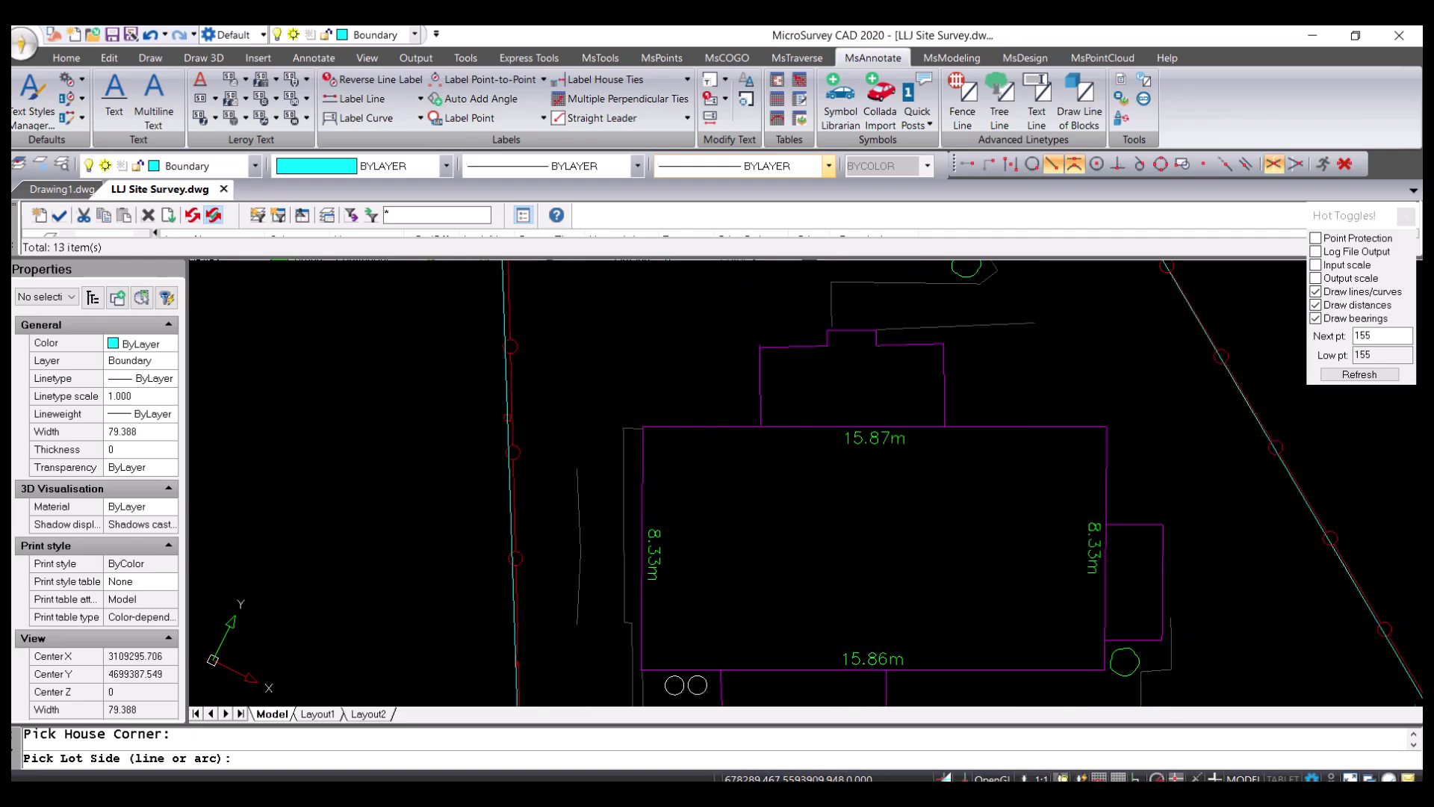
{"action": "left_click", "coordinate": [511, 408]}
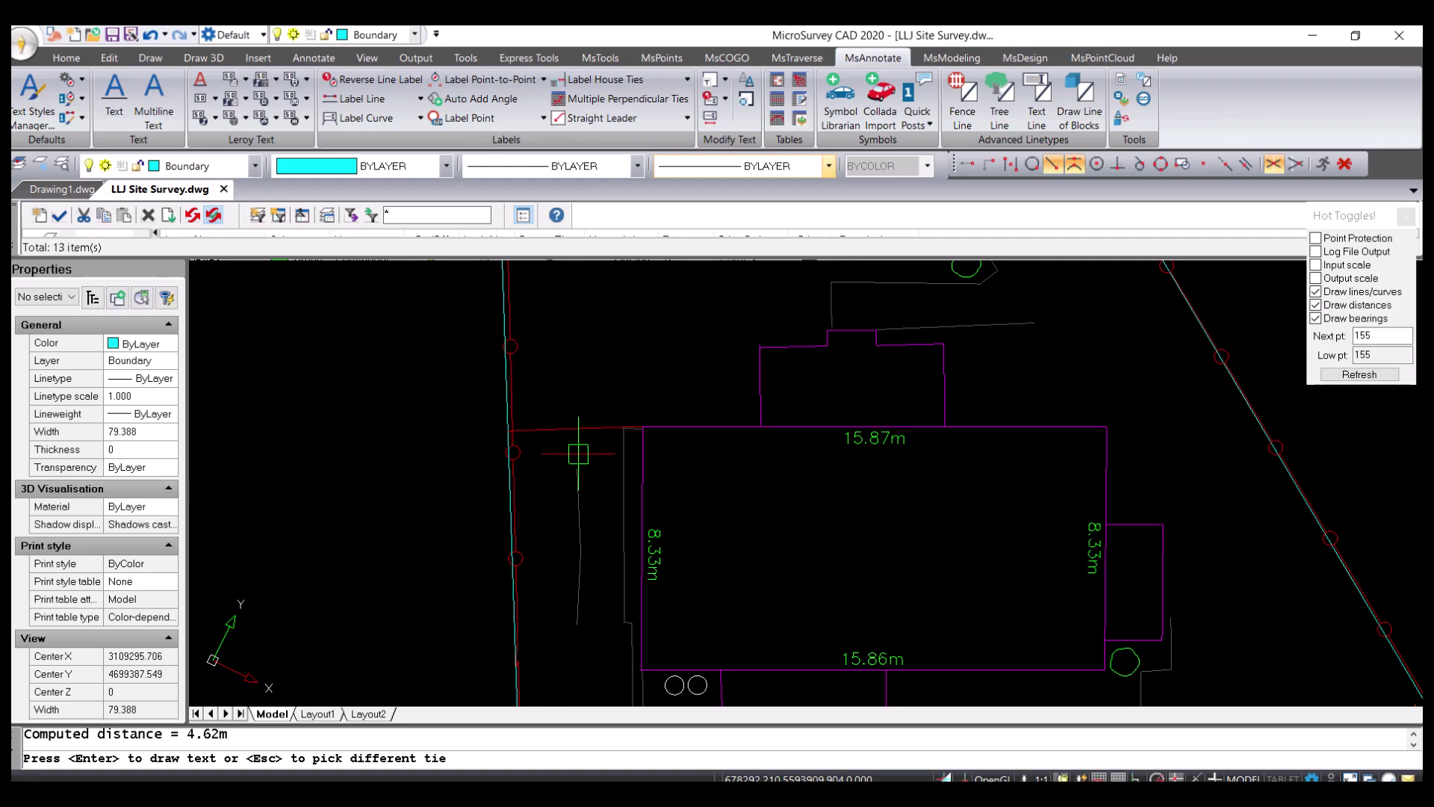
{"action": "key", "text": "Return"}
{"action": "scroll", "coordinate": [579, 524], "scroll_direction": "up", "scroll_amount": 1}
{"action": "middle_click_drag", "start_coordinate": [582, 515], "coordinate": [582, 365]}
{"action": "scroll", "coordinate": [587, 445], "scroll_direction": "down", "scroll_amount": 1}
{"action": "middle_click_drag", "start_coordinate": [598, 461], "coordinate": [593, 520]}
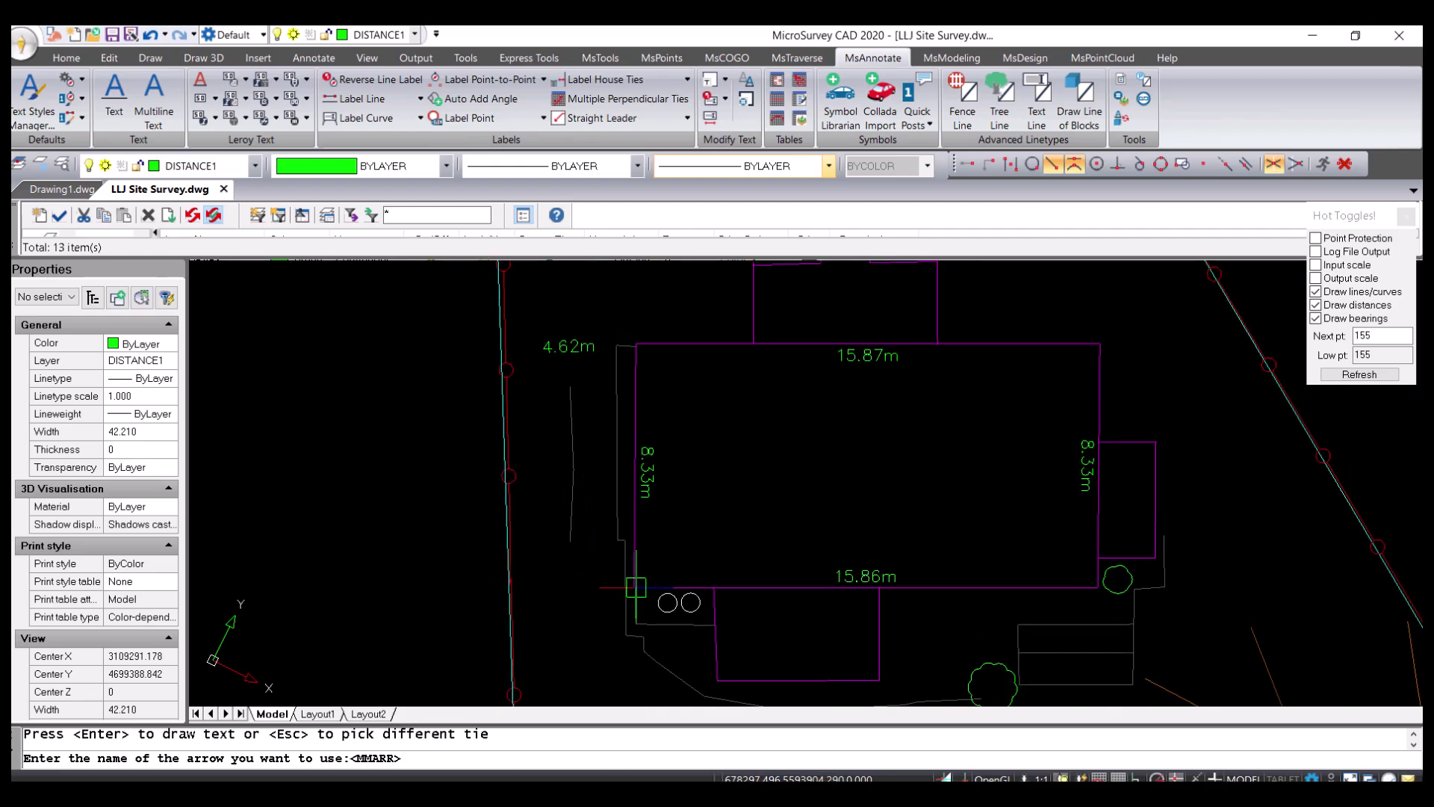
{"action": "key", "text": "Return"}
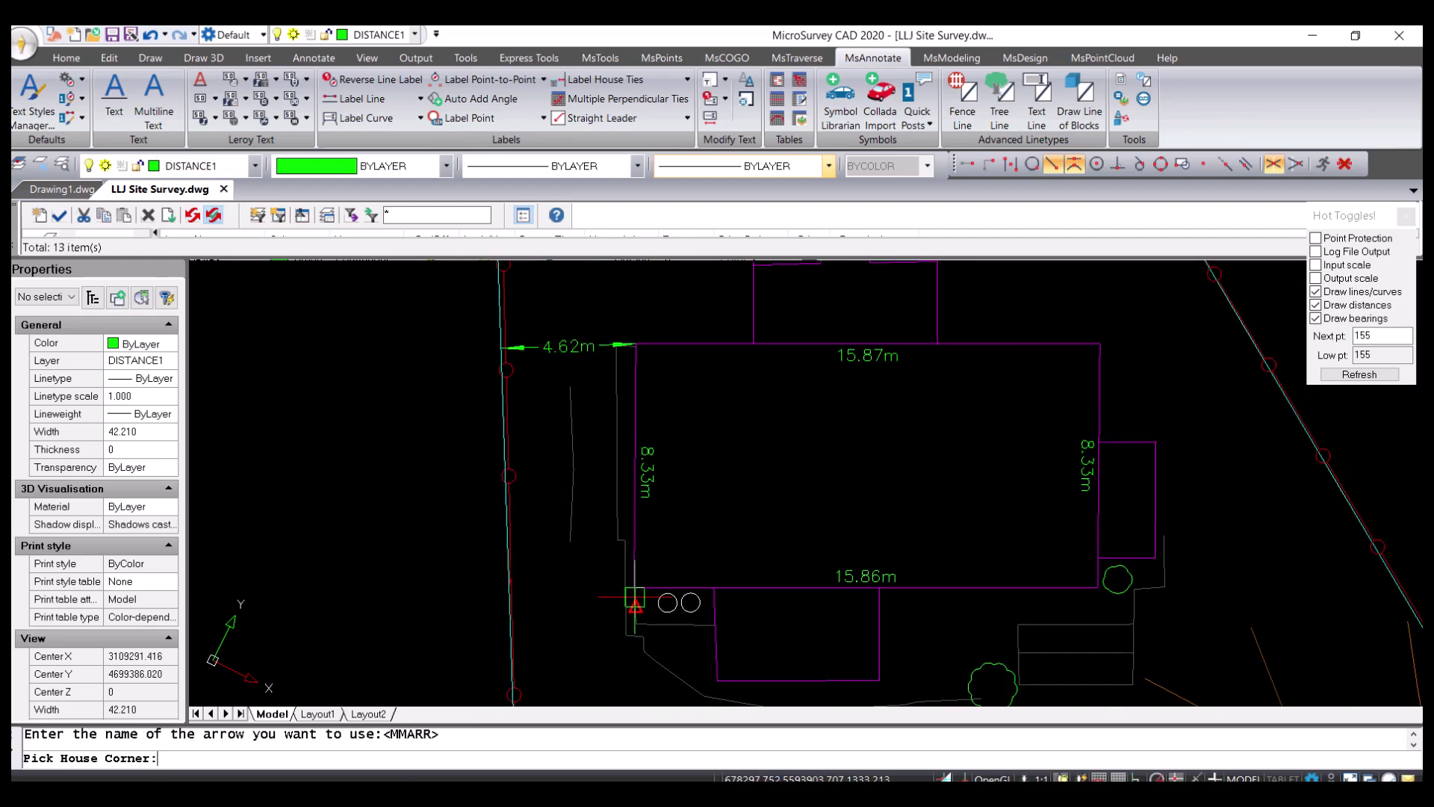
Add a house tie with MMARR arrows from the main building's lower-left corner to the left boundary line
{"action": "left_click", "coordinate": [634, 586]}
{"action": "scroll", "coordinate": [513, 555], "scroll_direction": "up", "scroll_amount": 3}
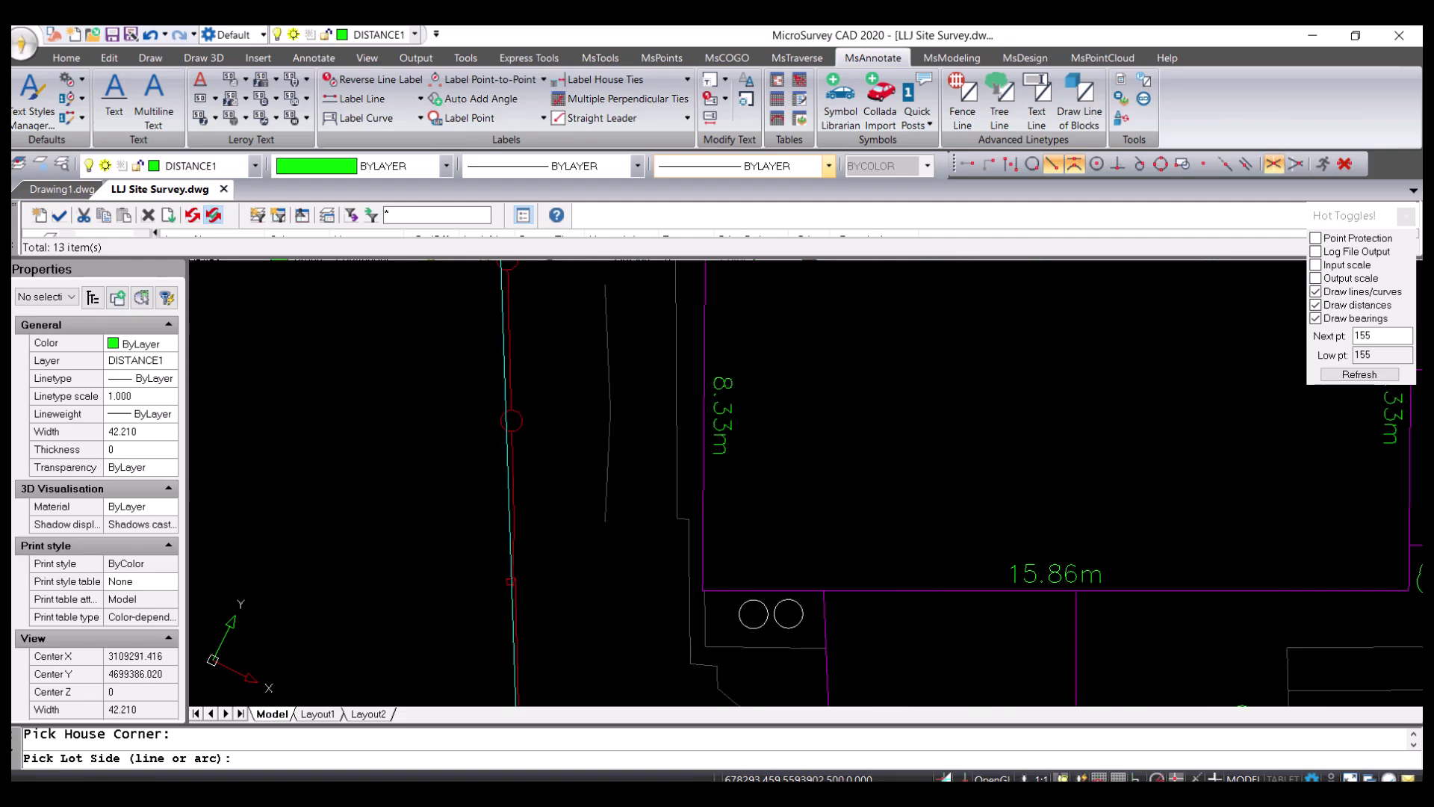
{"action": "left_click", "coordinate": [512, 538]}
{"action": "scroll", "coordinate": [571, 539], "scroll_direction": "down", "scroll_amount": 3}
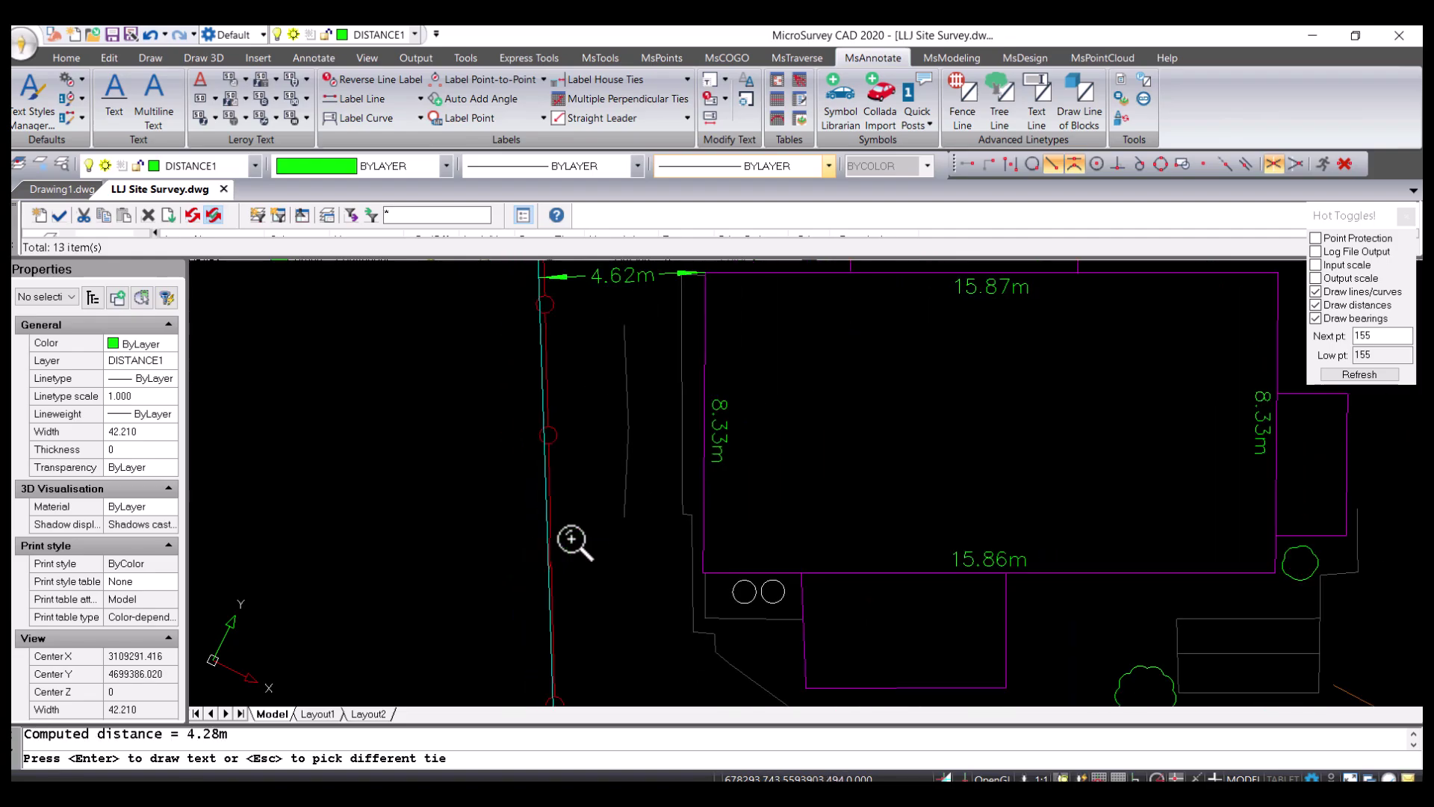
{"action": "key", "text": "Return"}
{"action": "scroll", "coordinate": [571, 539], "scroll_direction": "down", "scroll_amount": 3}
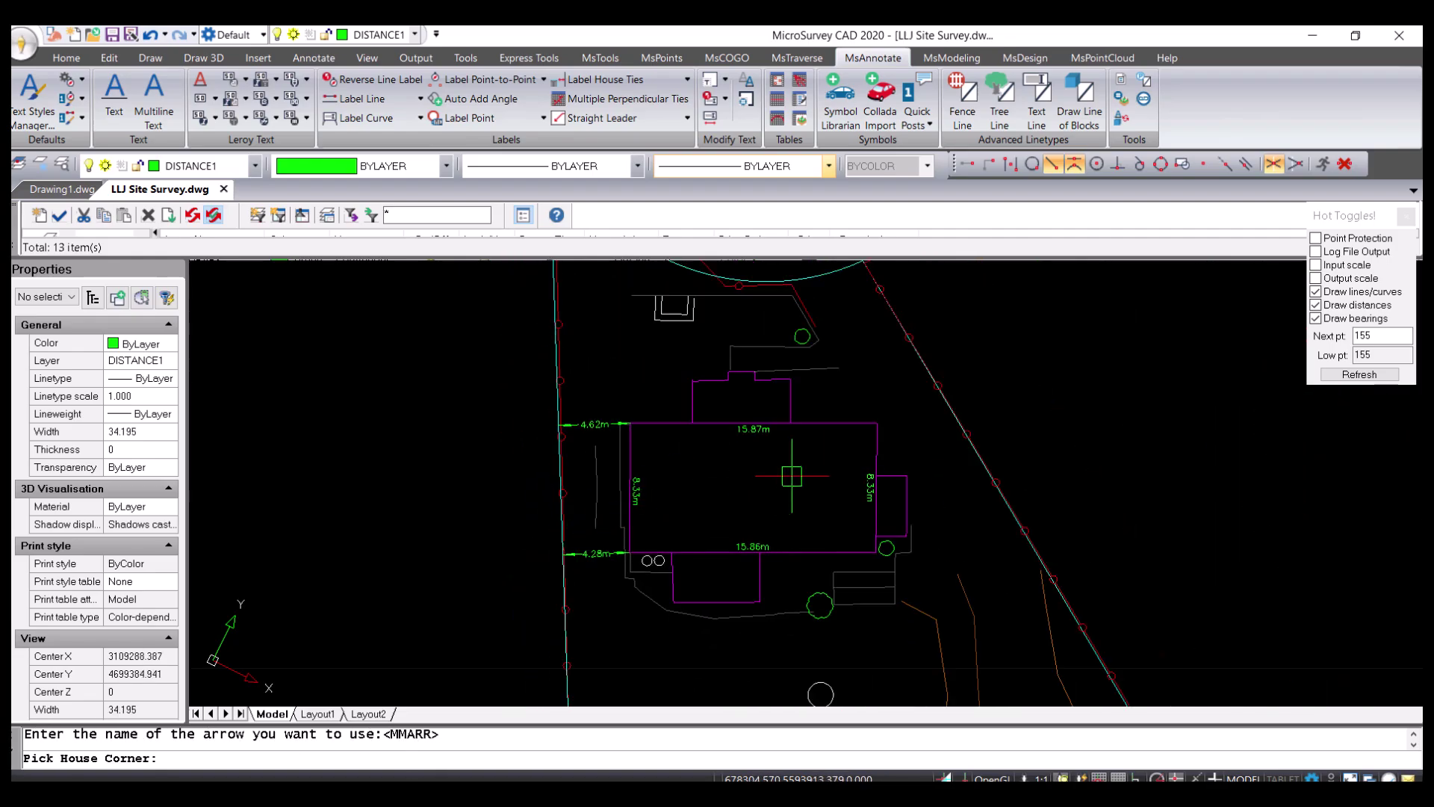
Add a house tie with MMARR arrows from the main building's upper-right corner to the right boundary line
{"action": "scroll", "coordinate": [874, 430], "scroll_direction": "up", "scroll_amount": 3}
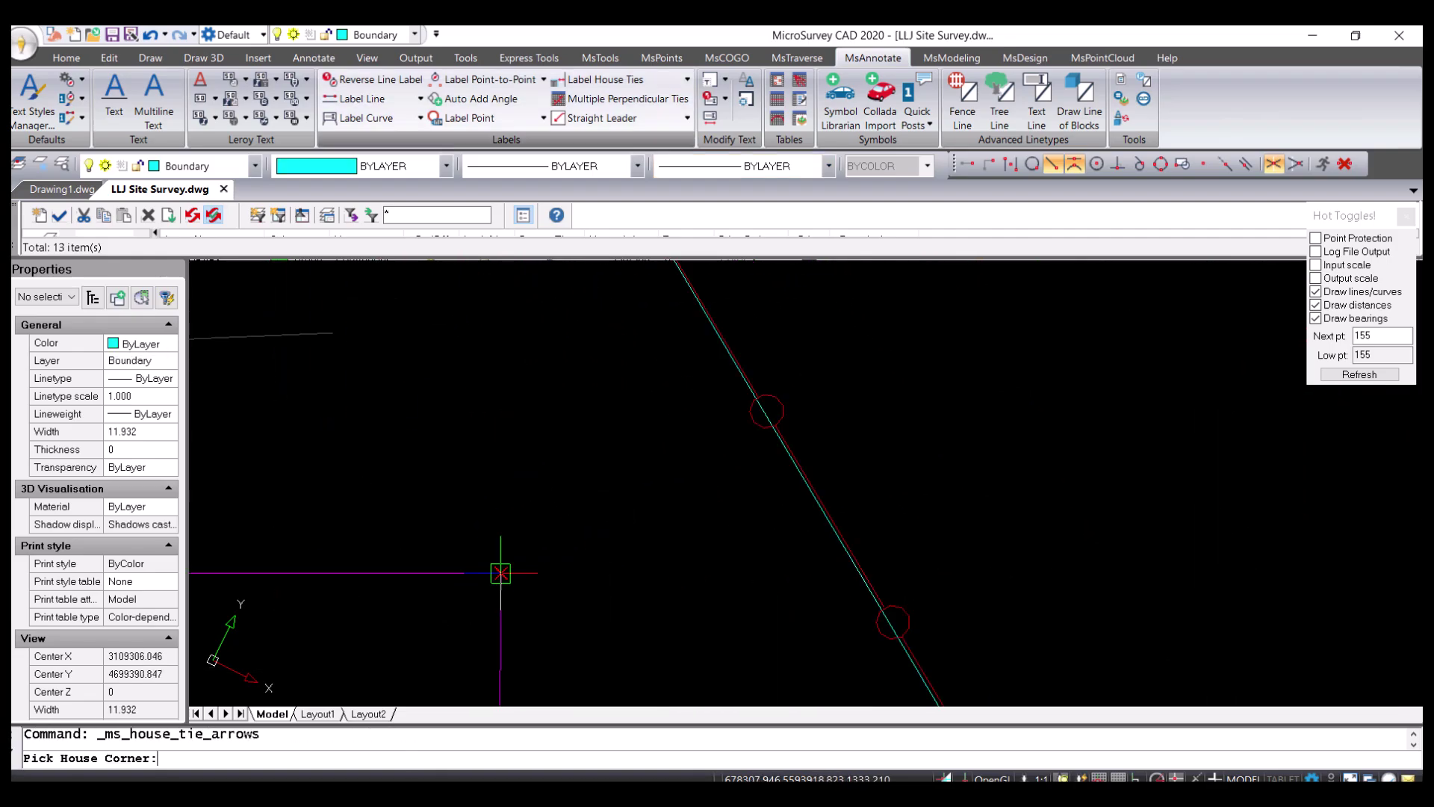
{"action": "left_click", "coordinate": [501, 574]}
{"action": "left_click", "coordinate": [742, 375]}
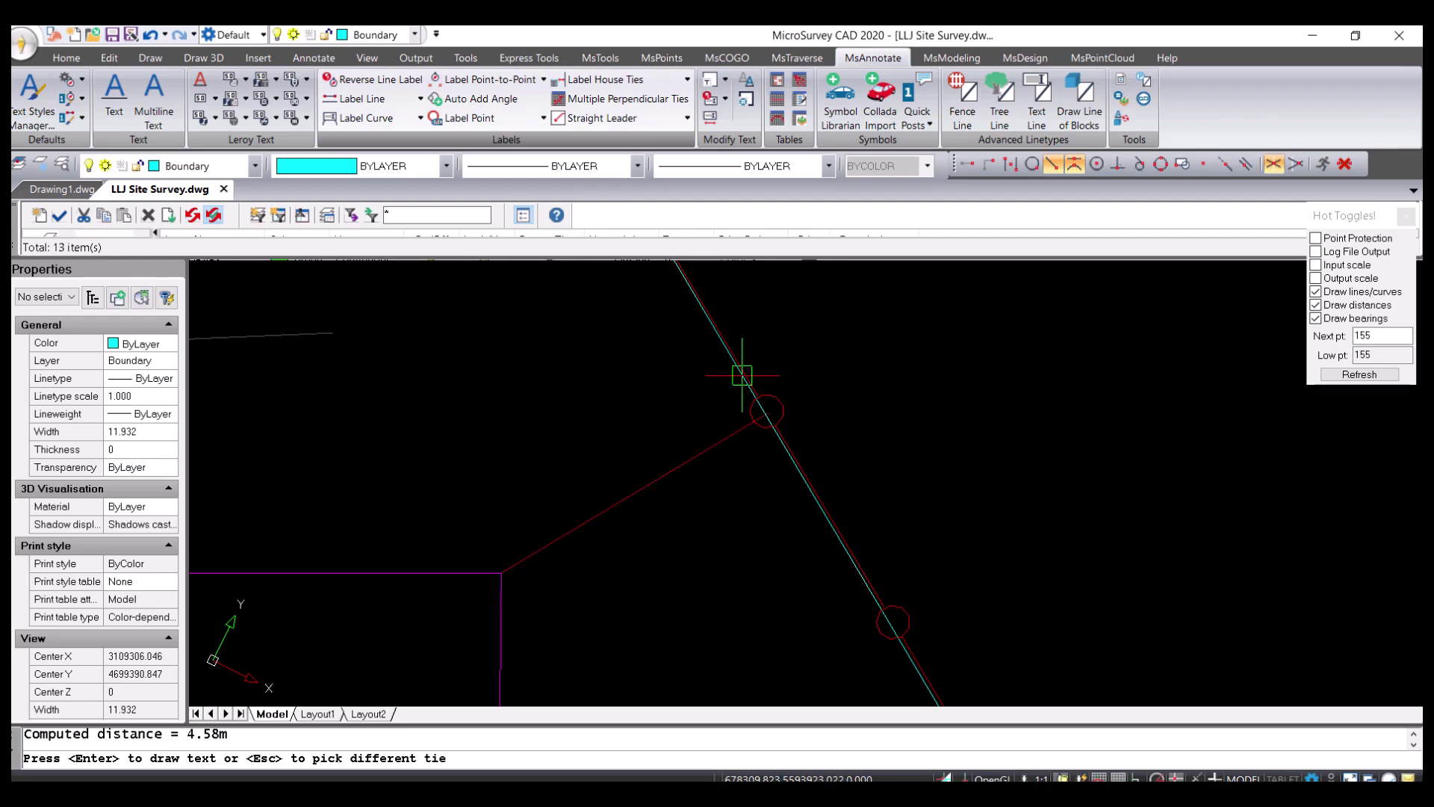
{"action": "key", "text": "Return"}
{"action": "key", "text": "Return"}
{"action": "scroll", "coordinate": [610, 342], "scroll_direction": "down", "scroll_amount": 3}
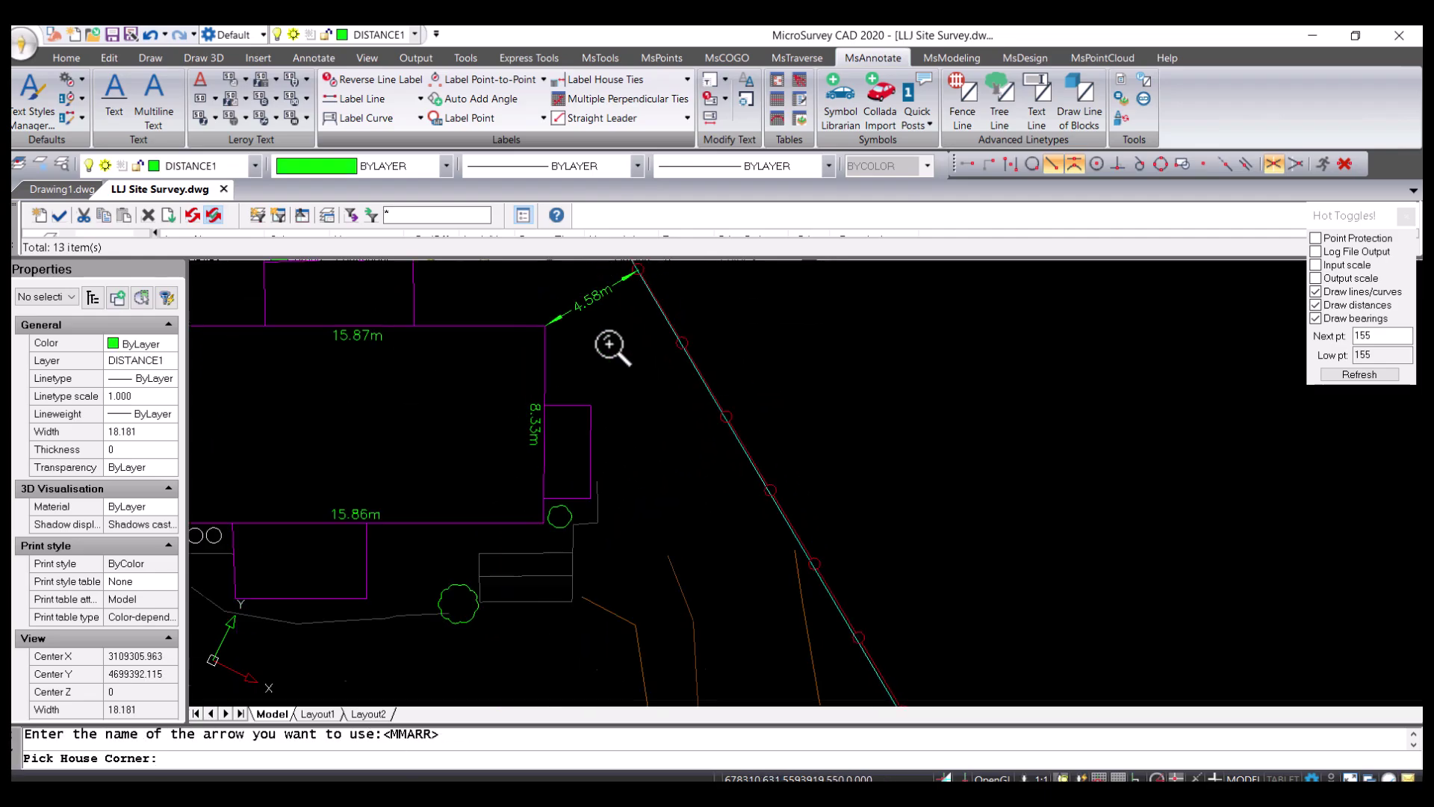
Add house ties with arrows from the outer corners of the main building's small right-hand extension to the right boundary line
{"action": "scroll", "coordinate": [611, 343], "scroll_direction": "down", "scroll_amount": 2}
{"action": "left_click", "coordinate": [626, 469]}
{"action": "scroll", "coordinate": [702, 403], "scroll_direction": "up", "scroll_amount": 5}
{"action": "left_click", "coordinate": [712, 391]}
{"action": "key", "text": "Return"}
{"action": "key", "text": "Return"}
{"action": "scroll", "coordinate": [647, 477], "scroll_direction": "down", "scroll_amount": 3}
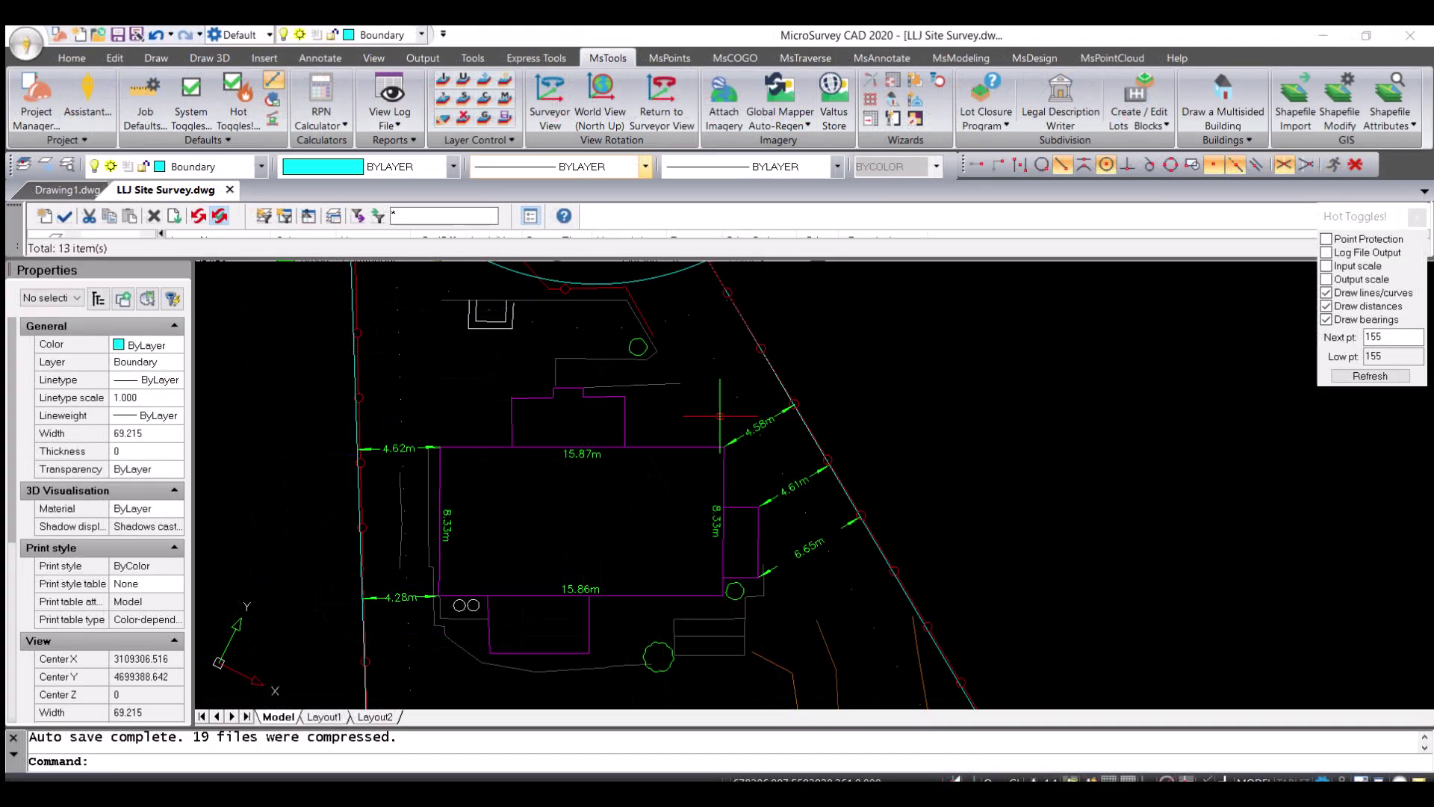
Inspect the house ties and wall dimensions around the main building against both side boundaries
{"action": "scroll", "coordinate": [735, 430], "scroll_direction": "down", "scroll_amount": 2}
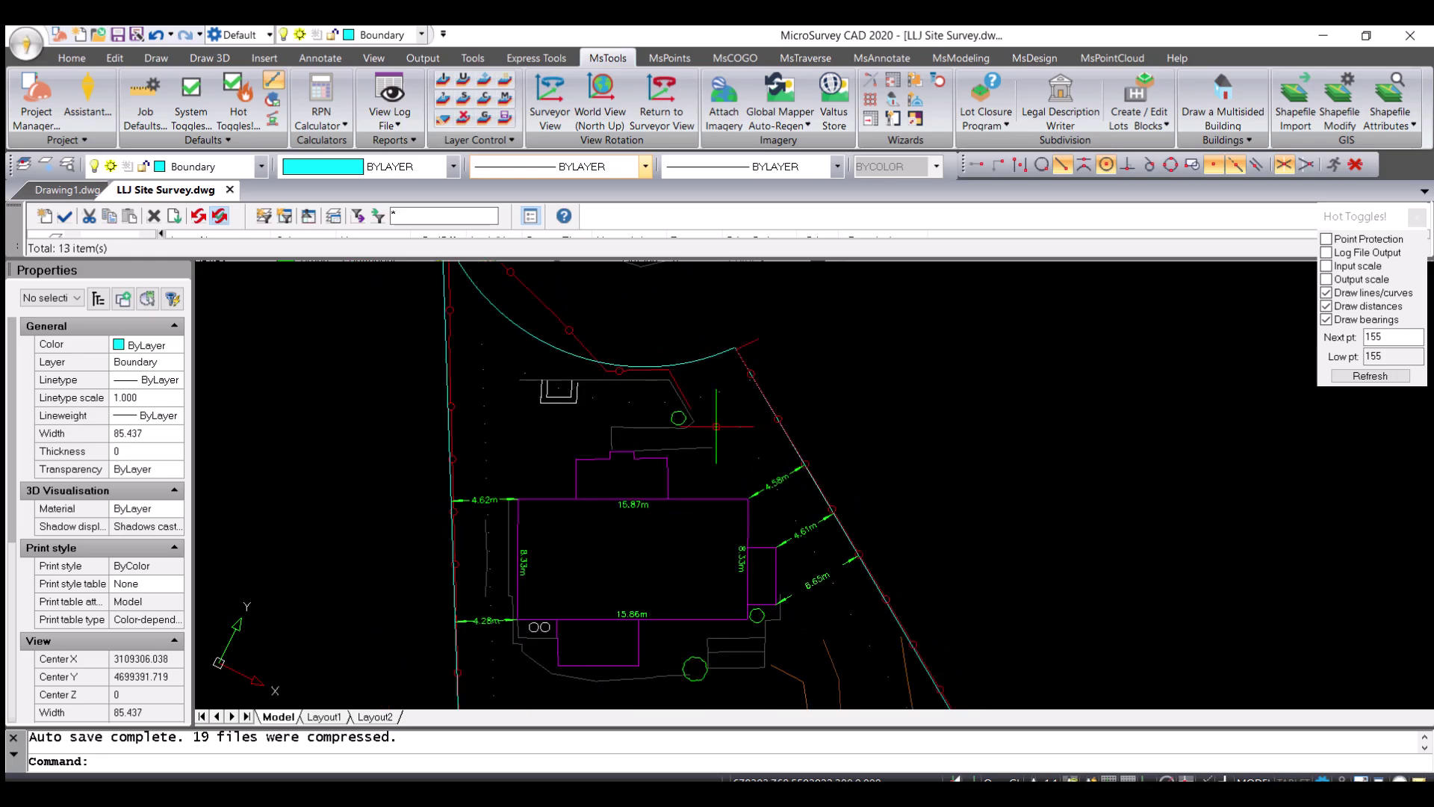
{"action": "scroll", "coordinate": [590, 426], "scroll_direction": "down", "scroll_amount": 1}
{"action": "middle_click_drag", "start_coordinate": [547, 388], "coordinate": [637, 472]}
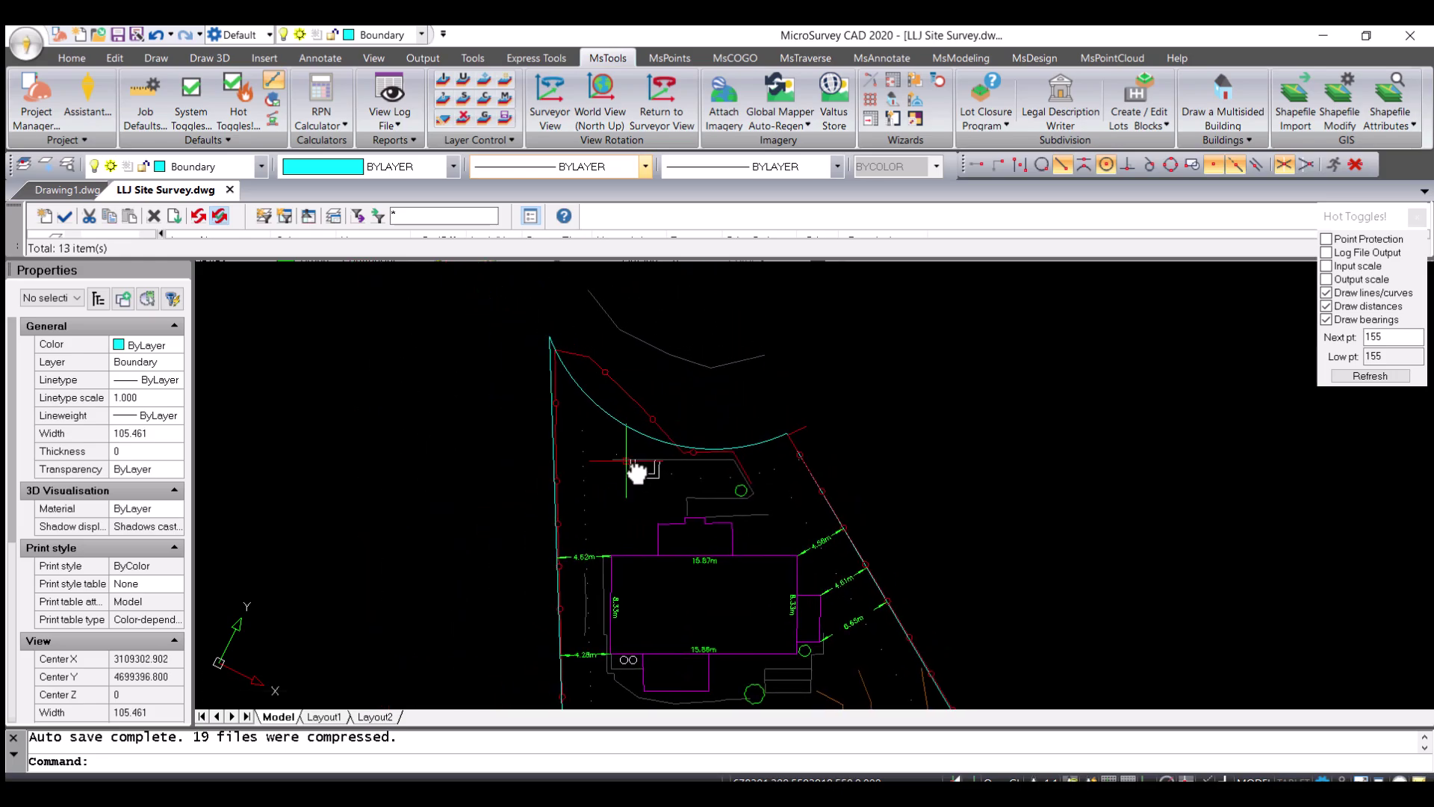
{"action": "middle_click_drag", "start_coordinate": [746, 544], "coordinate": [760, 417]}
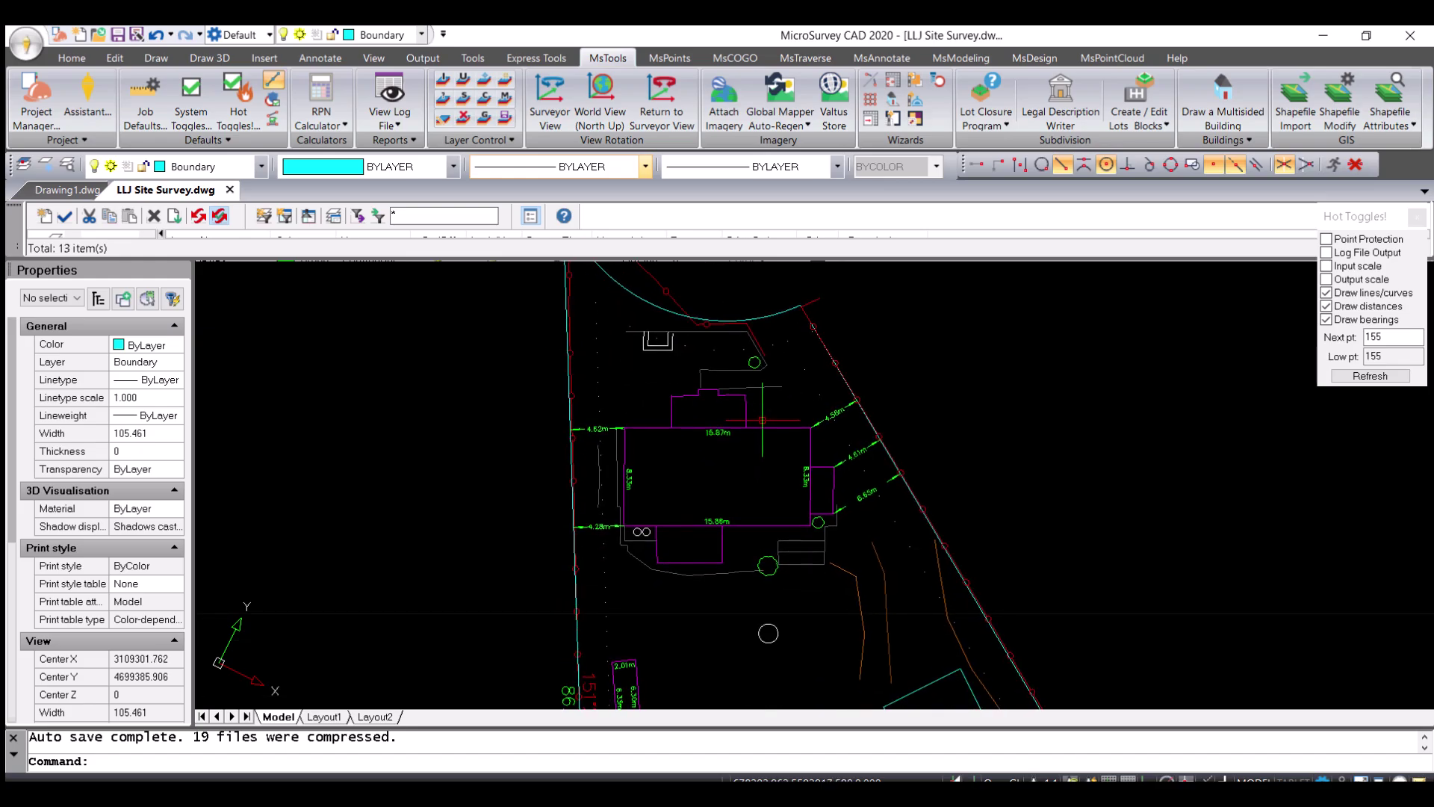
{"action": "scroll", "coordinate": [760, 414], "scroll_direction": "up", "scroll_amount": 1}
{"action": "middle_click_drag", "start_coordinate": [641, 337], "coordinate": [617, 470]}
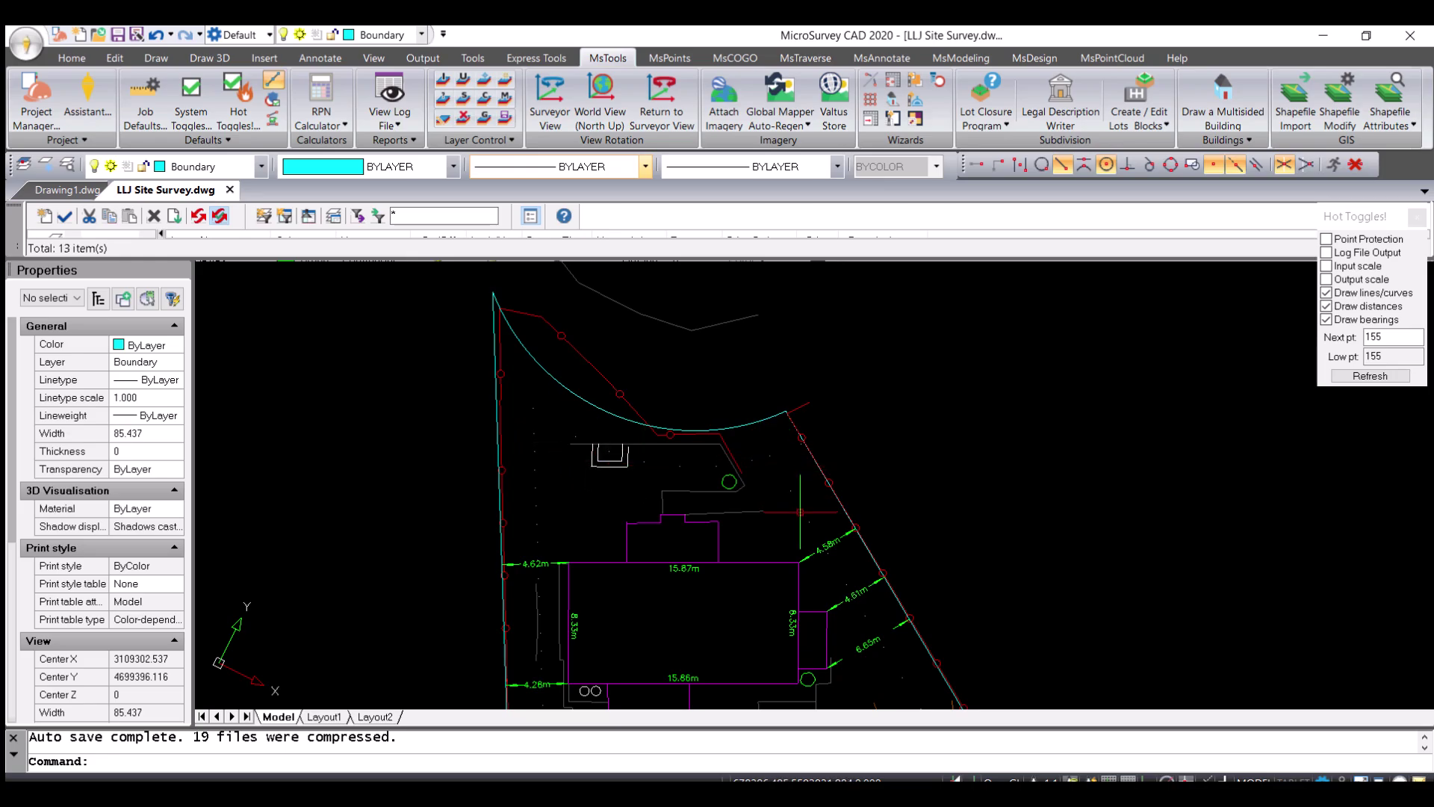
{"action": "middle_click_drag", "start_coordinate": [801, 514], "coordinate": [721, 381]}
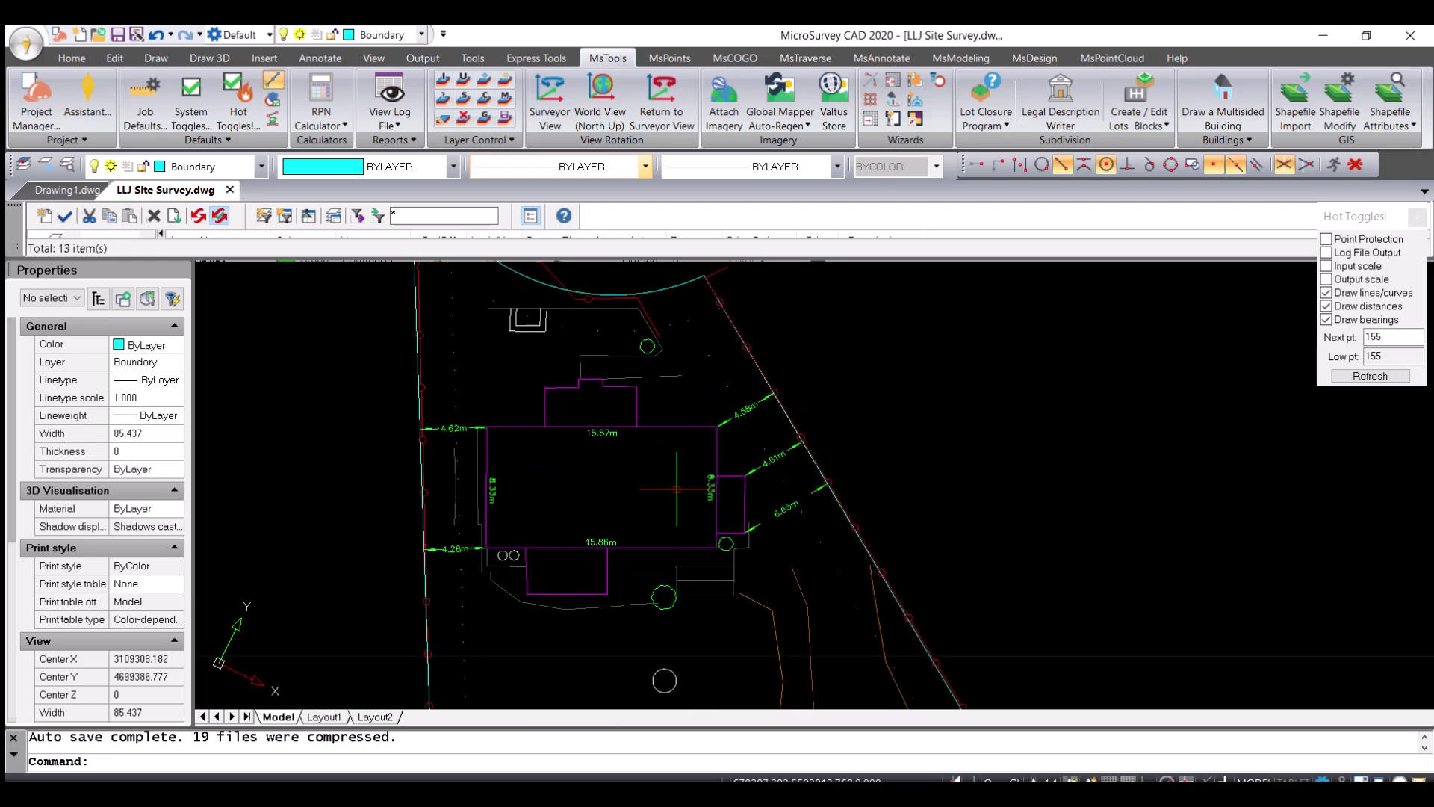
{"action": "middle_click_drag", "start_coordinate": [490, 513], "coordinate": [526, 462]}
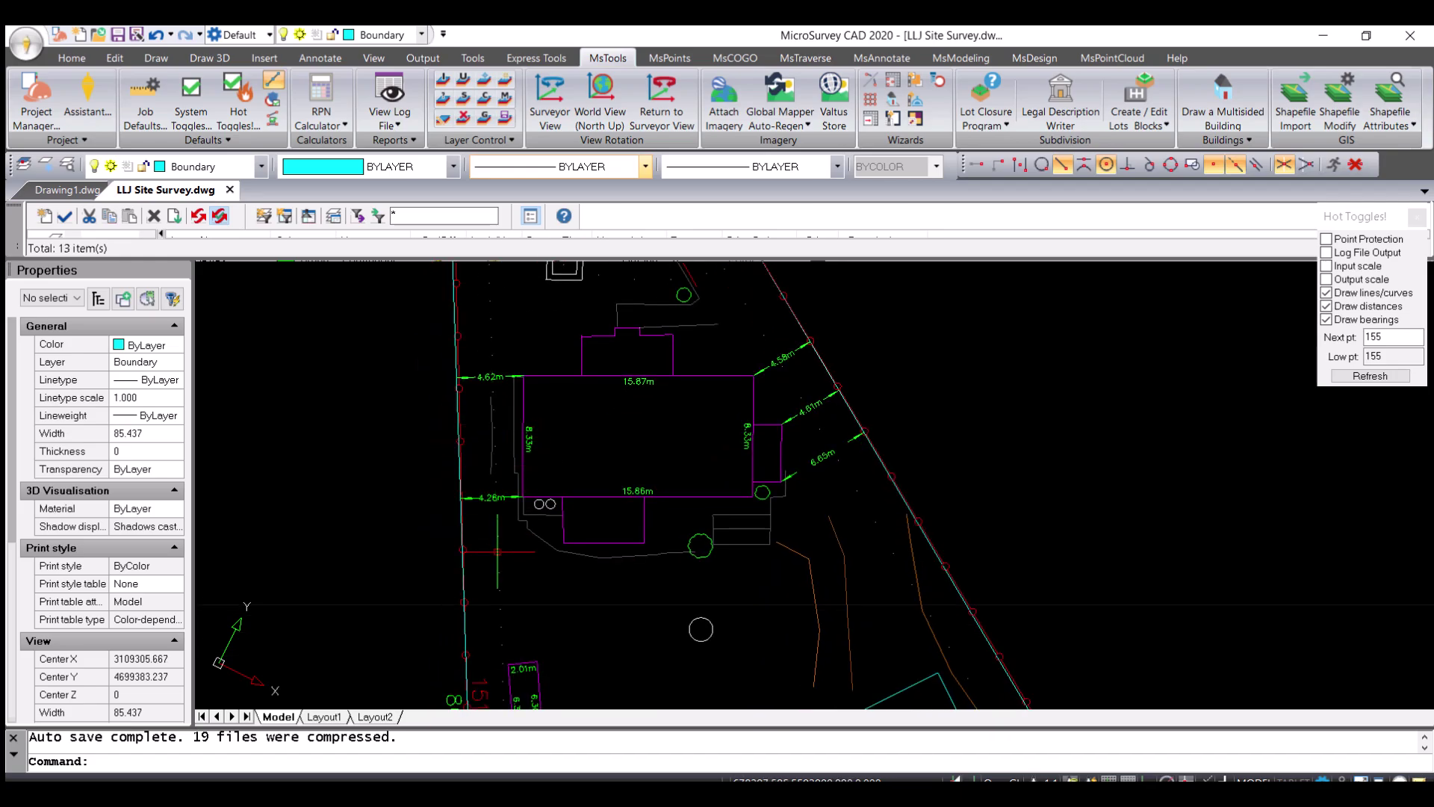
{"action": "mouse_move", "coordinate": [499, 556]}
{"action": "middle_mouse_down"}
{"action": "mouse_move", "coordinate": [516, 513]}
{"action": "mouse_move", "coordinate": [490, 576]}
{"action": "mouse_move", "coordinate": [437, 591]}
{"action": "middle_mouse_up"}
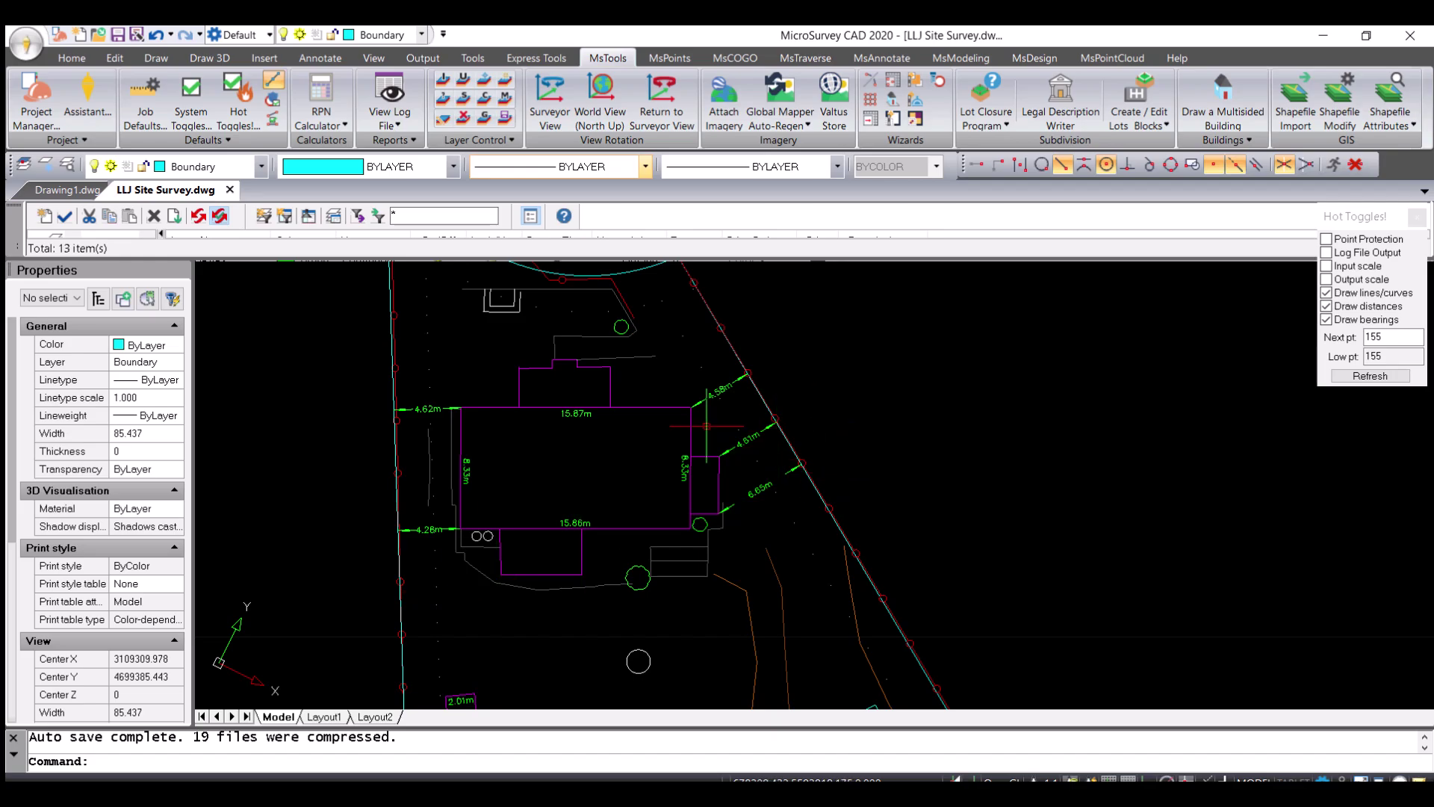
{"action": "scroll", "coordinate": [523, 538], "scroll_direction": "down", "scroll_amount": 3}
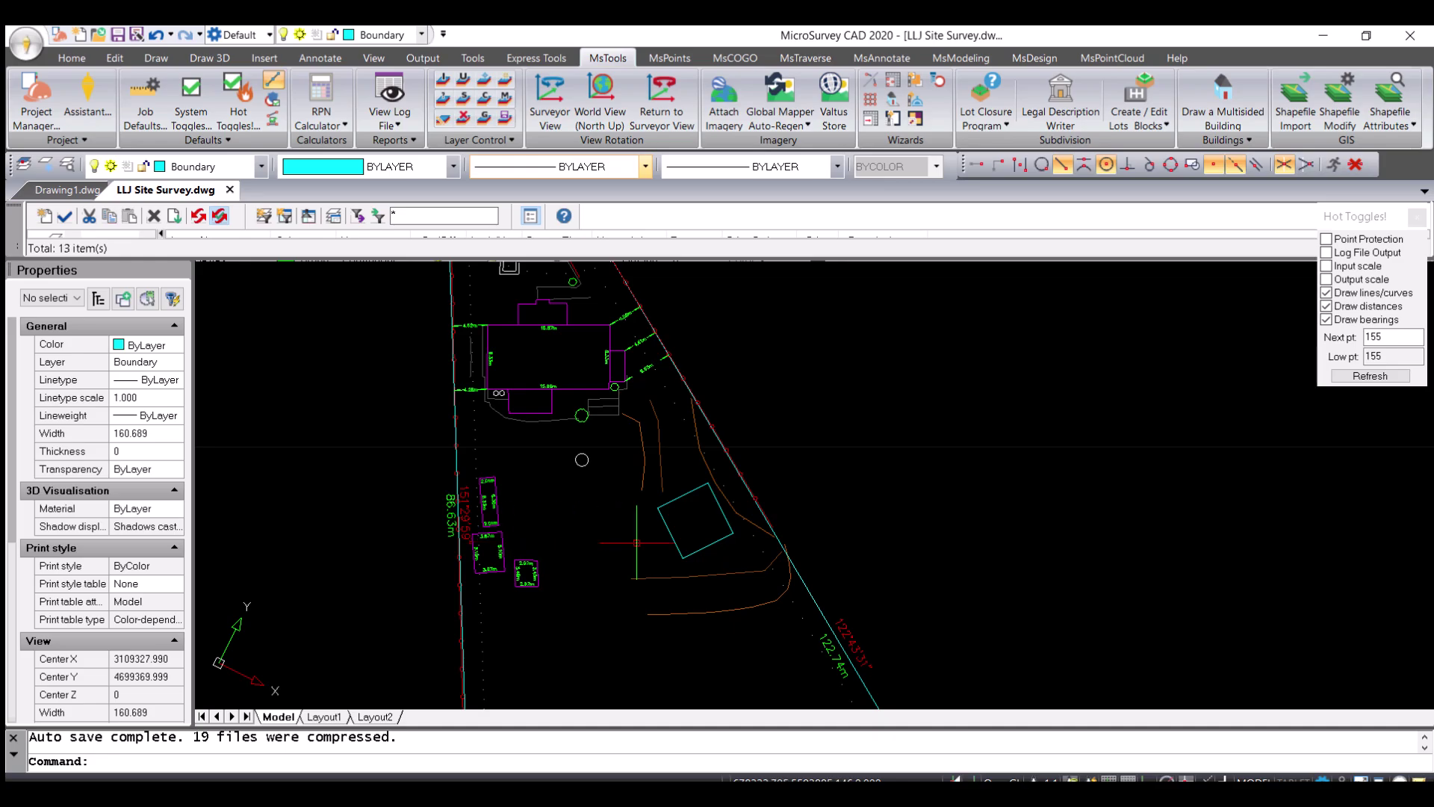
{"action": "scroll", "coordinate": [646, 542], "scroll_direction": "up", "scroll_amount": 1}
{"action": "scroll", "coordinate": [575, 551], "scroll_direction": "up", "scroll_amount": 1}
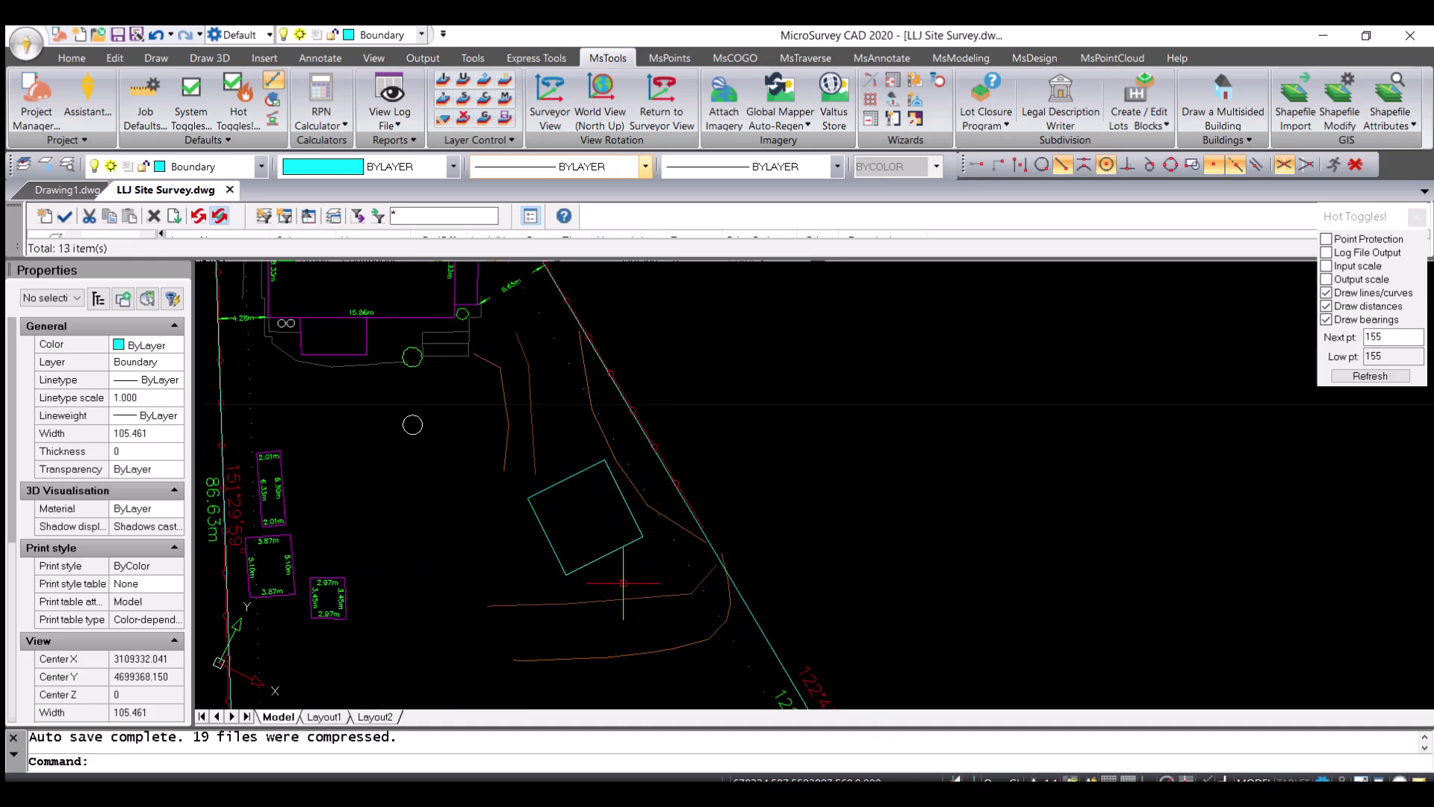
{"action": "left_click", "coordinate": [549, 490]}
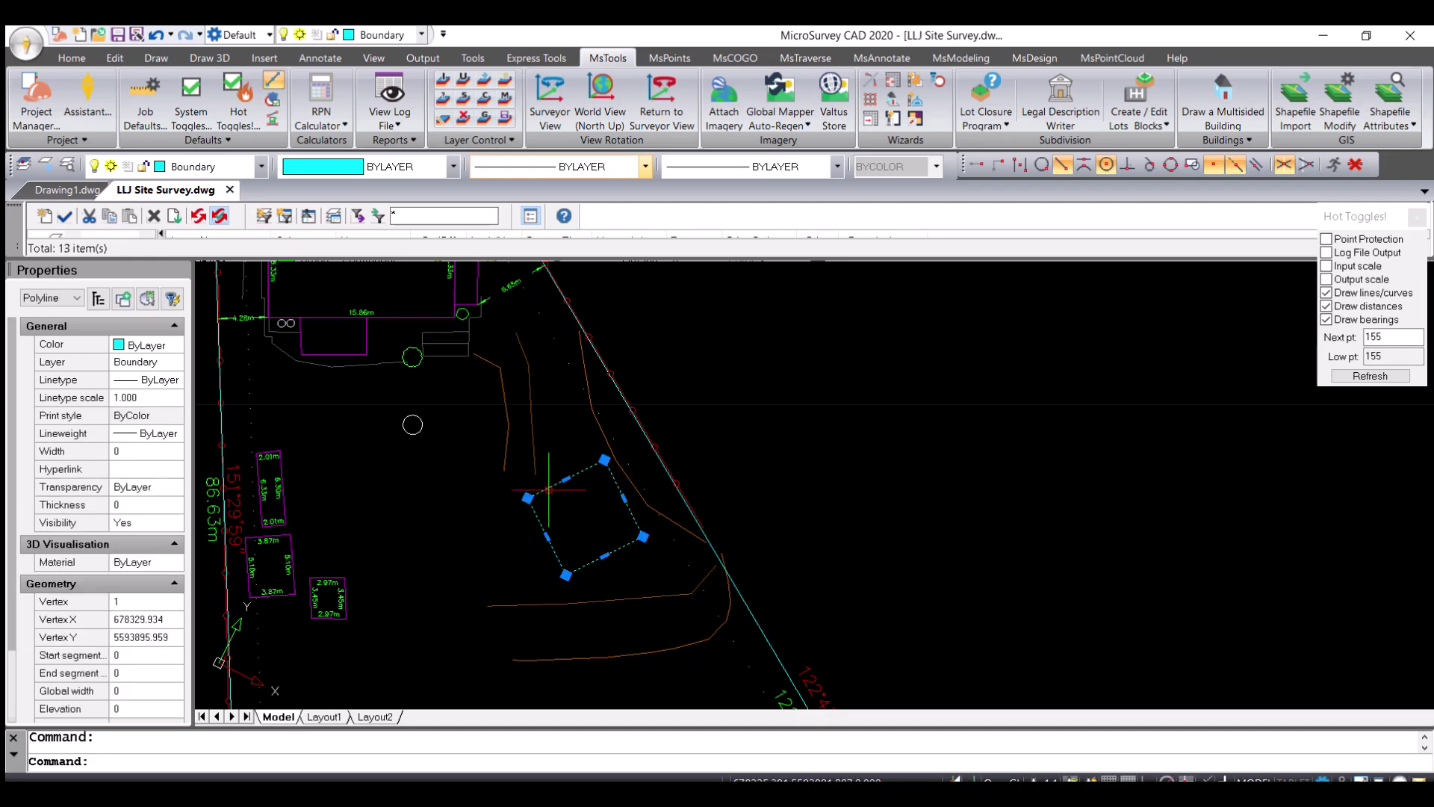
{"action": "type", "text": "m"}
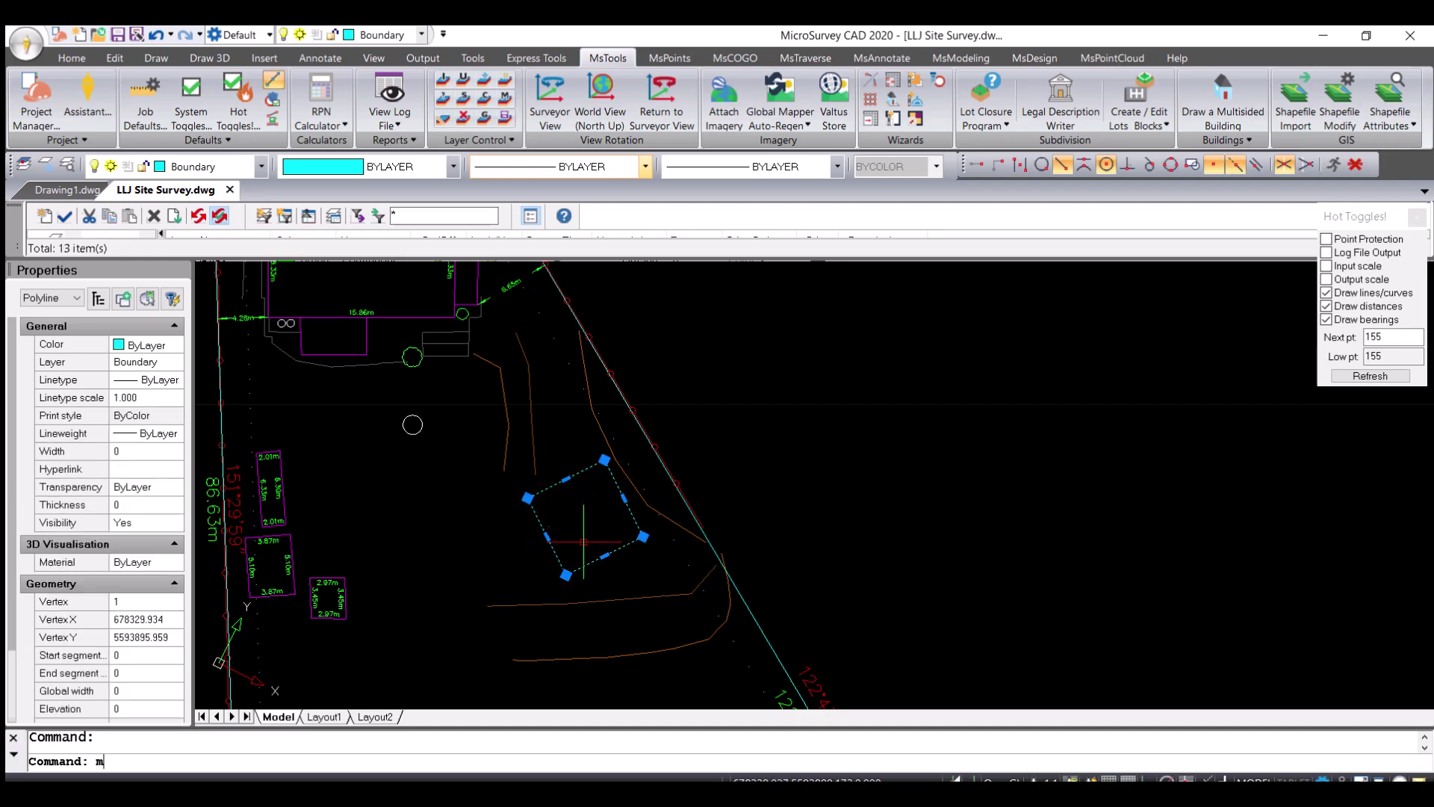
{"action": "key", "text": "Return"}
{"action": "left_click", "coordinate": [590, 528]}
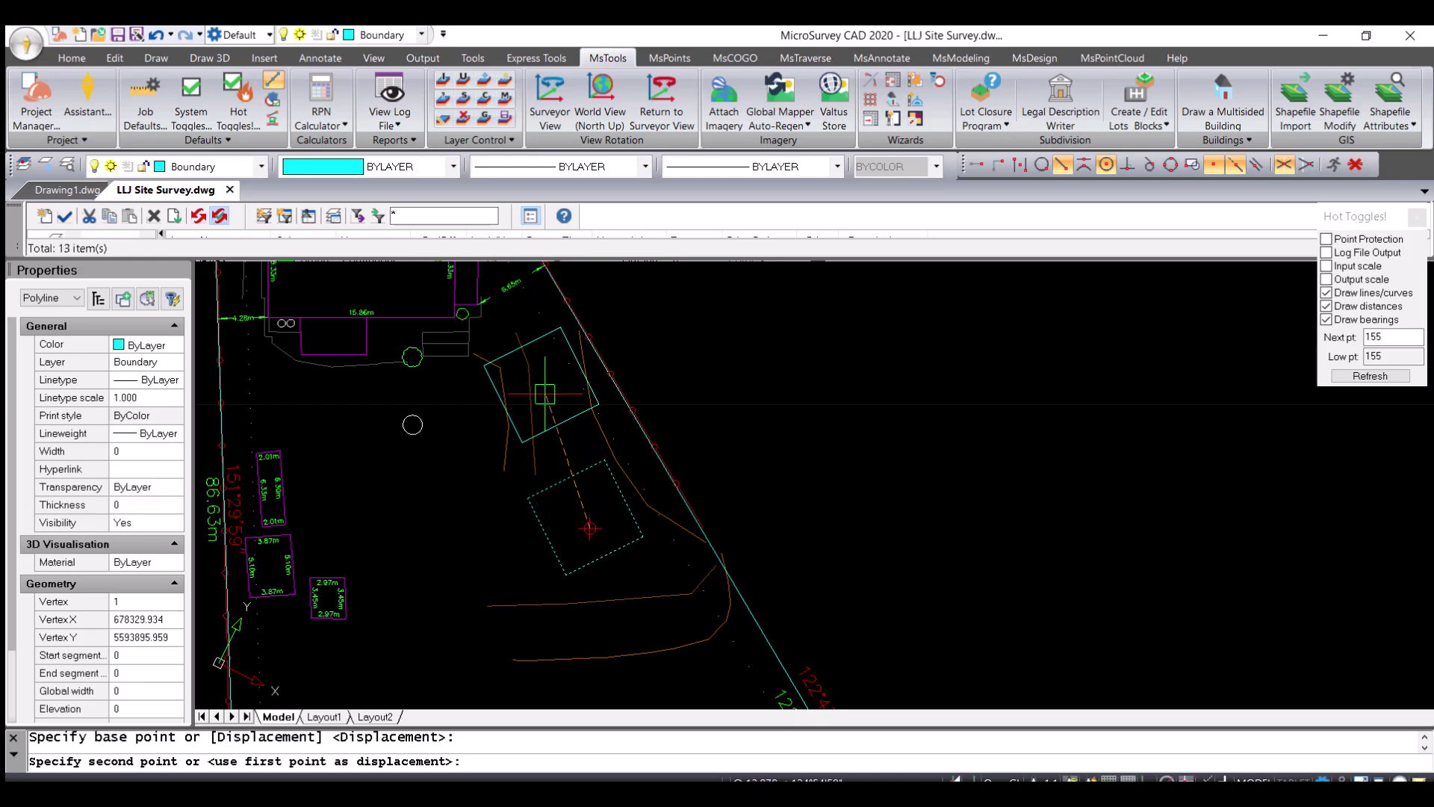
{"action": "key", "text": "Escape"}
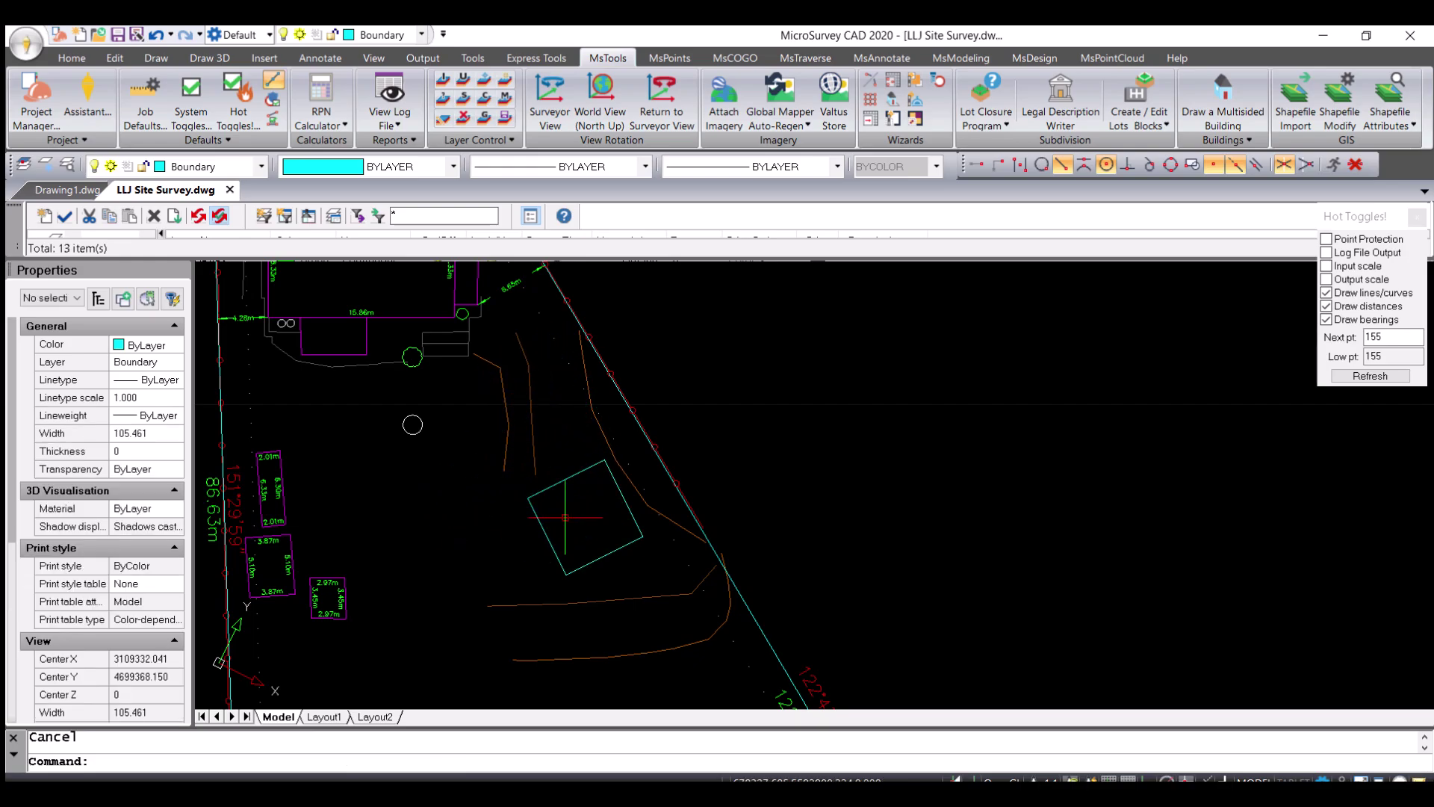
Review the annotated lot from the road curve and main building down to the rear boundary
{"action": "middle_click_drag", "start_coordinate": [454, 528], "coordinate": [561, 500]}
{"action": "scroll", "coordinate": [719, 556], "scroll_direction": "down", "scroll_amount": 2}
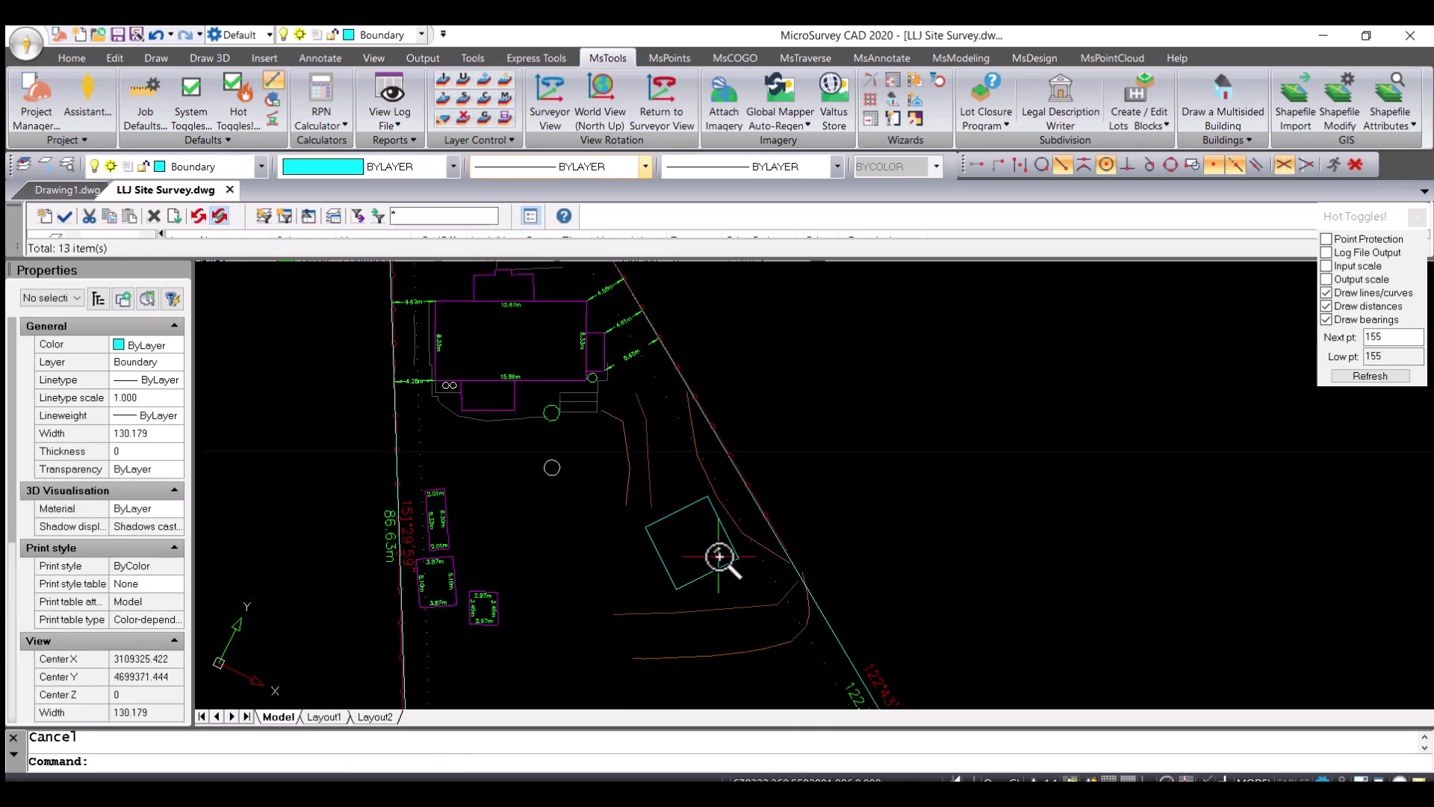
{"action": "middle_click_drag", "start_coordinate": [672, 493], "coordinate": [698, 569]}
{"action": "mouse_move", "coordinate": [608, 386]}
{"action": "middle_mouse_down"}
{"action": "mouse_move", "coordinate": [672, 496]}
{"action": "mouse_move", "coordinate": [710, 490]}
{"action": "mouse_move", "coordinate": [705, 475]}
{"action": "middle_mouse_up"}
{"action": "scroll", "coordinate": [705, 476], "scroll_direction": "down", "scroll_amount": 2}
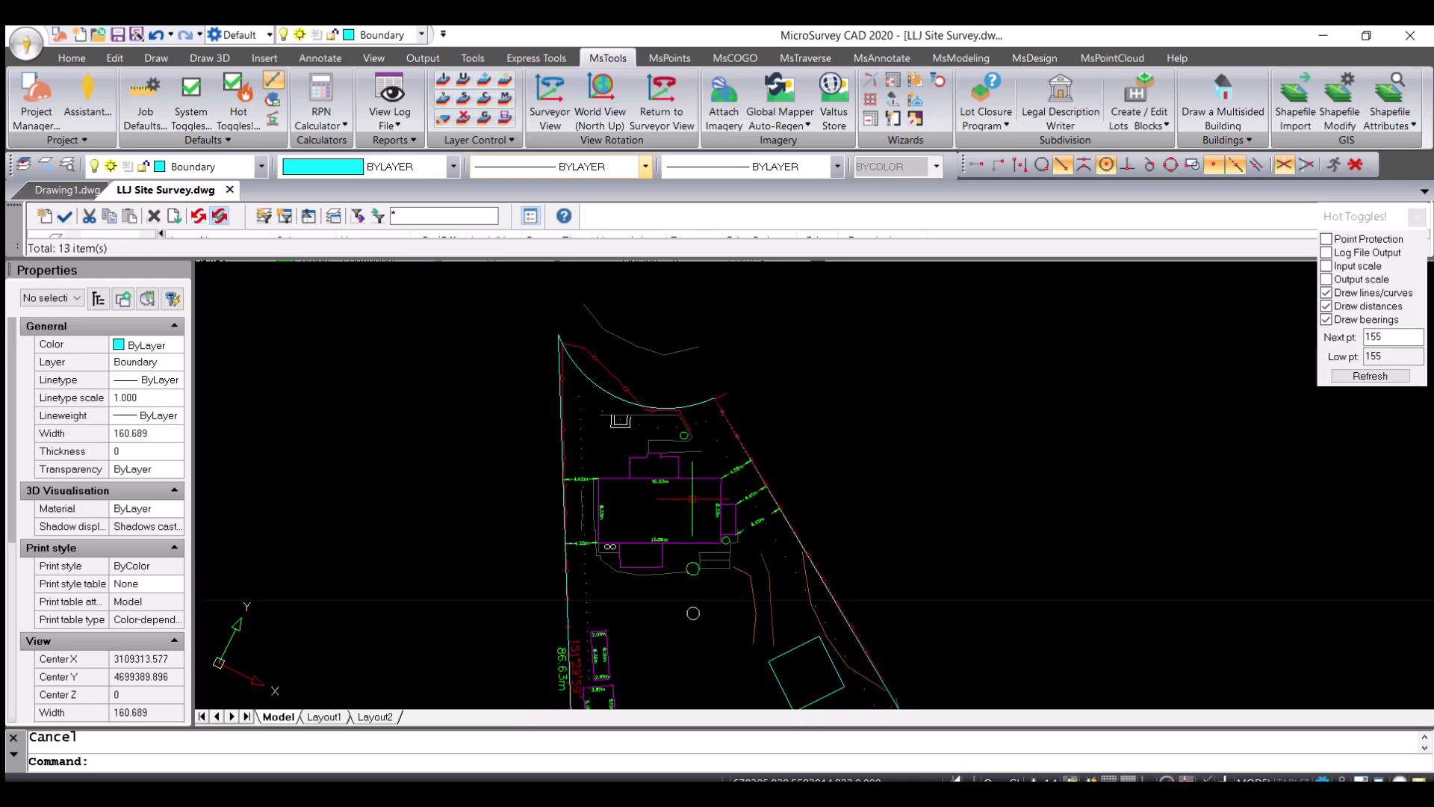
{"action": "middle_click_drag", "start_coordinate": [692, 499], "coordinate": [669, 312]}
{"action": "scroll", "coordinate": [669, 311], "scroll_direction": "down", "scroll_amount": 2}
{"action": "middle_click_drag", "start_coordinate": [659, 370], "coordinate": [660, 396]}
{"action": "scroll", "coordinate": [660, 395], "scroll_direction": "down", "scroll_amount": 1}
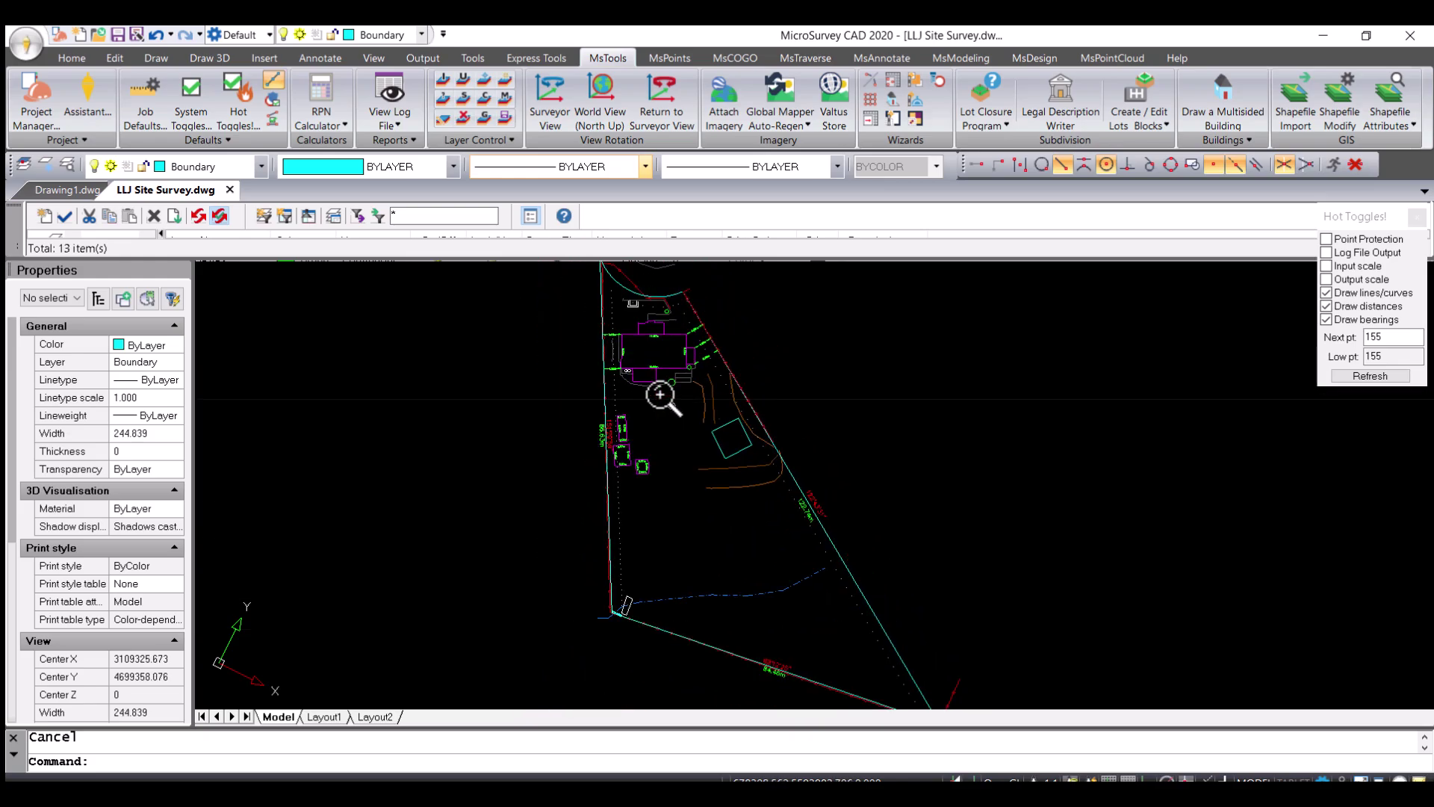
Switch the plan from the rotated surveyor view to the north-up world view and inspect the annotated main building
{"action": "scroll", "coordinate": [660, 395], "scroll_direction": "down", "scroll_amount": 2}
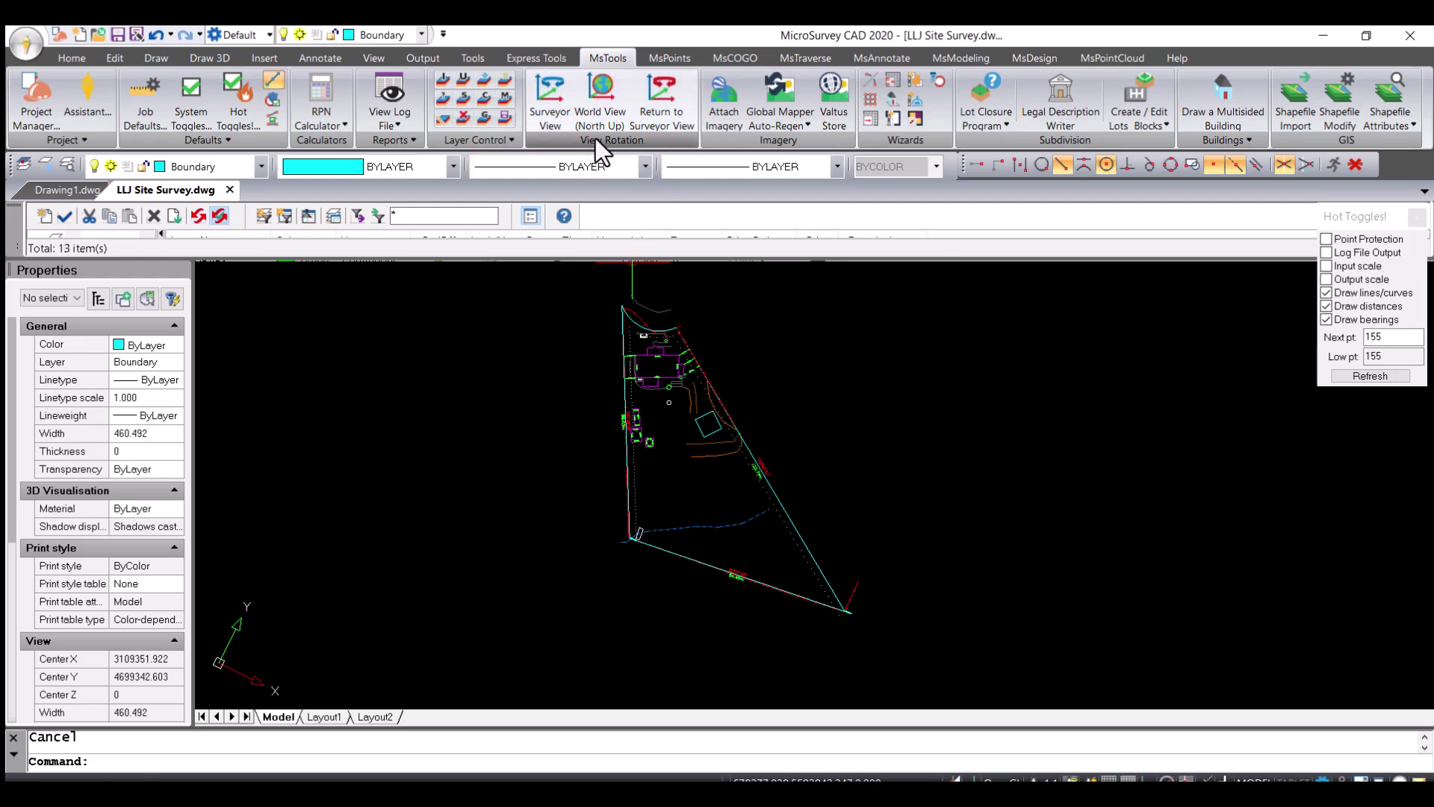
{"action": "left_click", "coordinate": [600, 100]}
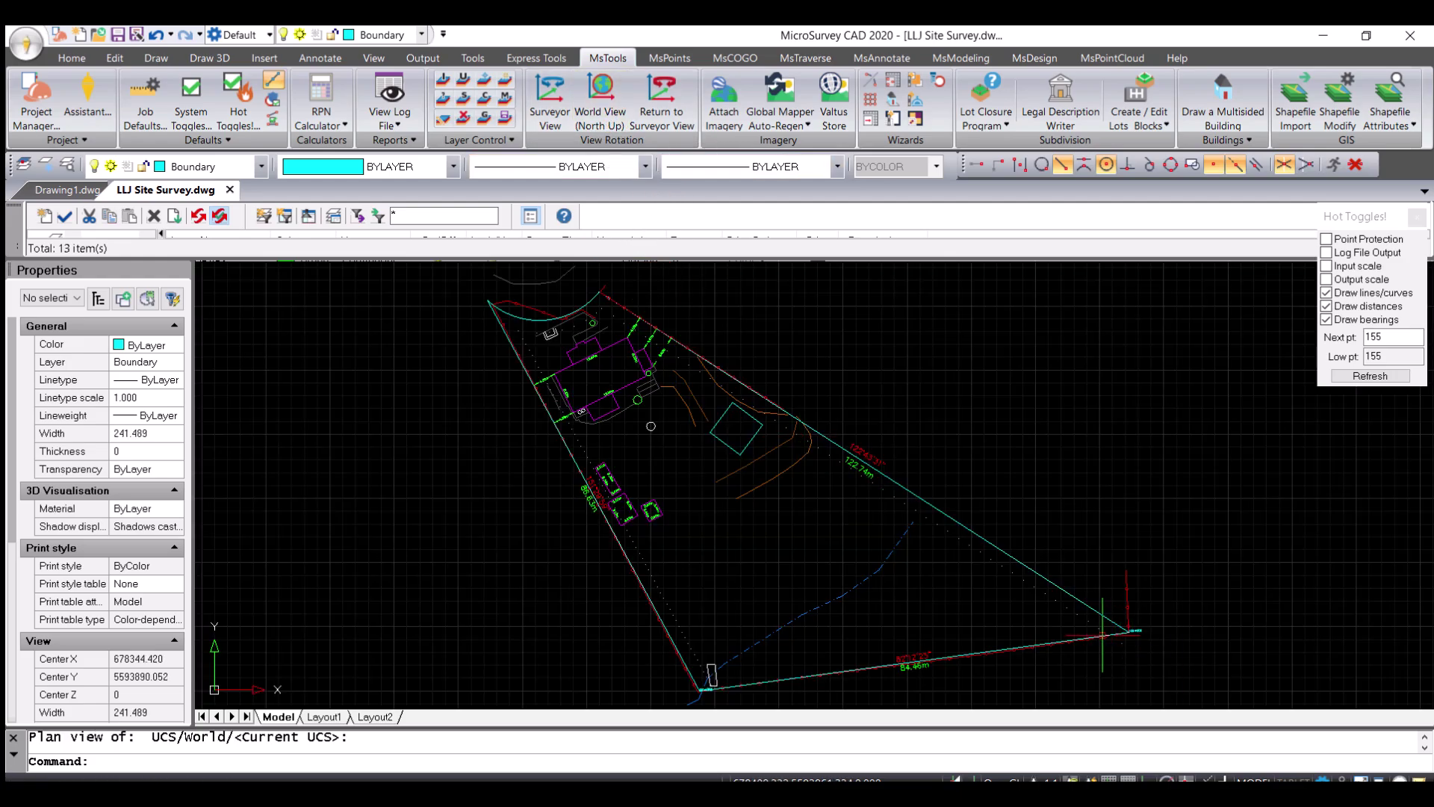
{"action": "scroll", "coordinate": [1082, 602], "scroll_direction": "down", "scroll_amount": 1}
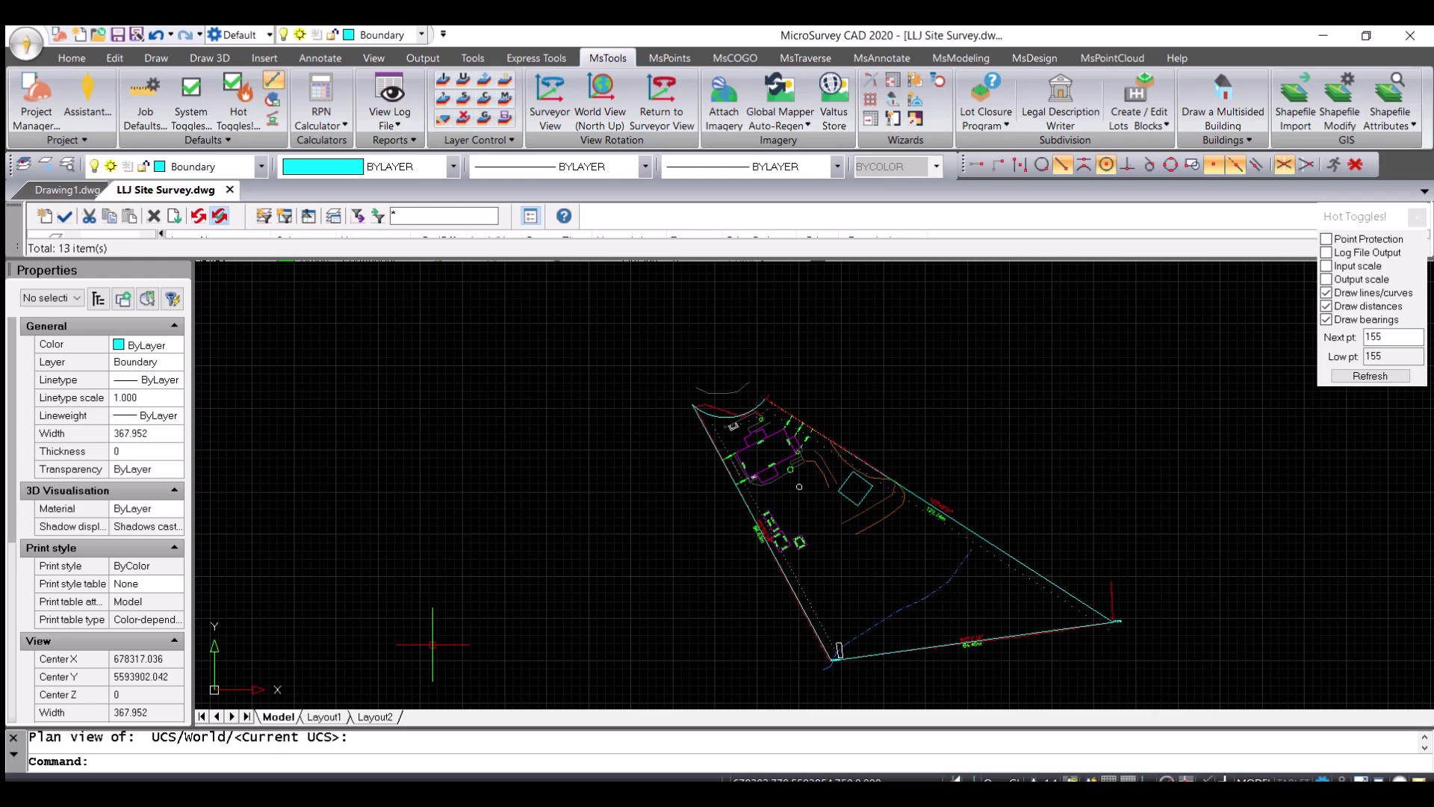
{"action": "scroll", "coordinate": [651, 517], "scroll_direction": "up", "scroll_amount": 3}
{"action": "mouse_move", "coordinate": [644, 513]}
{"action": "middle_mouse_down"}
{"action": "mouse_move", "coordinate": [676, 618]}
{"action": "mouse_move", "coordinate": [749, 595]}
{"action": "middle_mouse_up"}
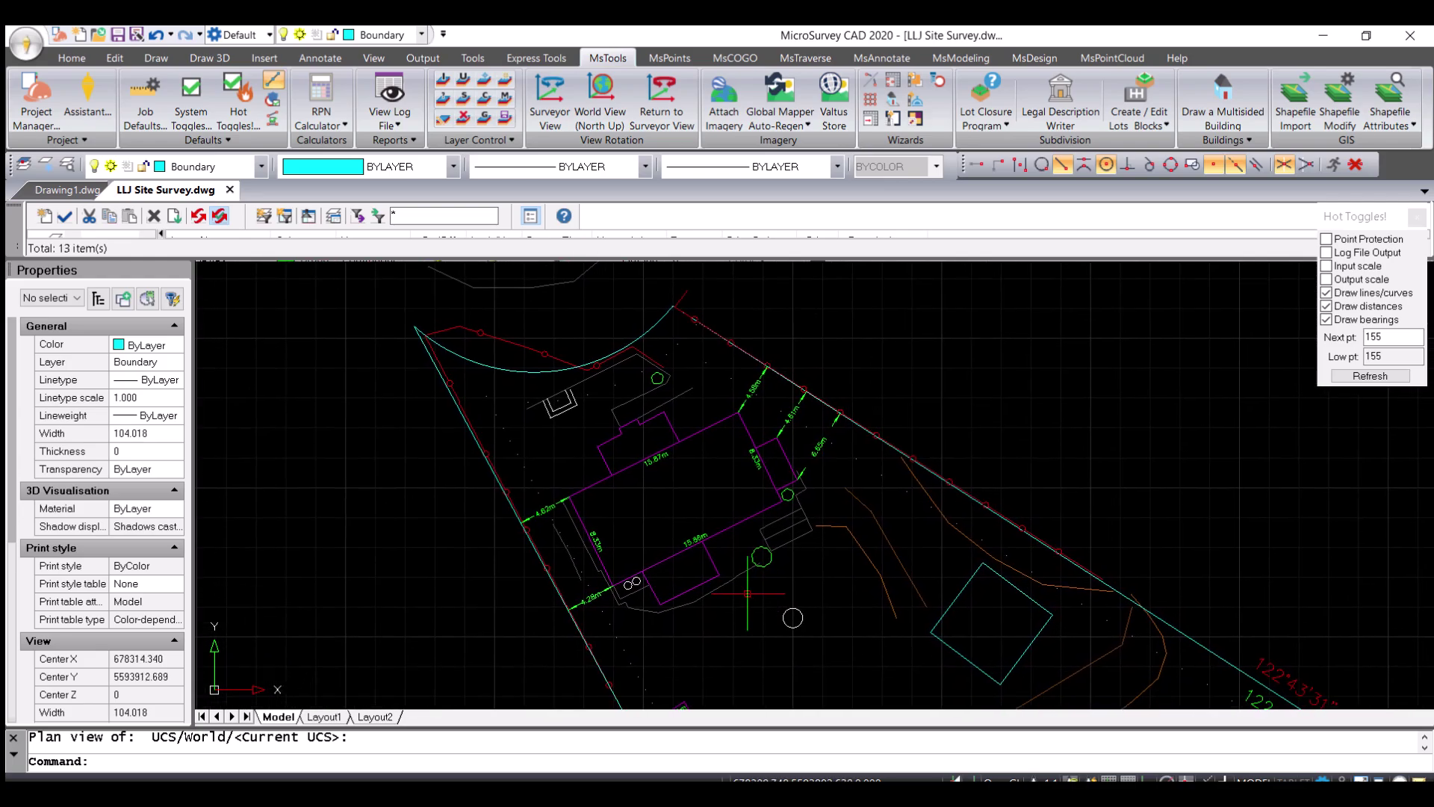